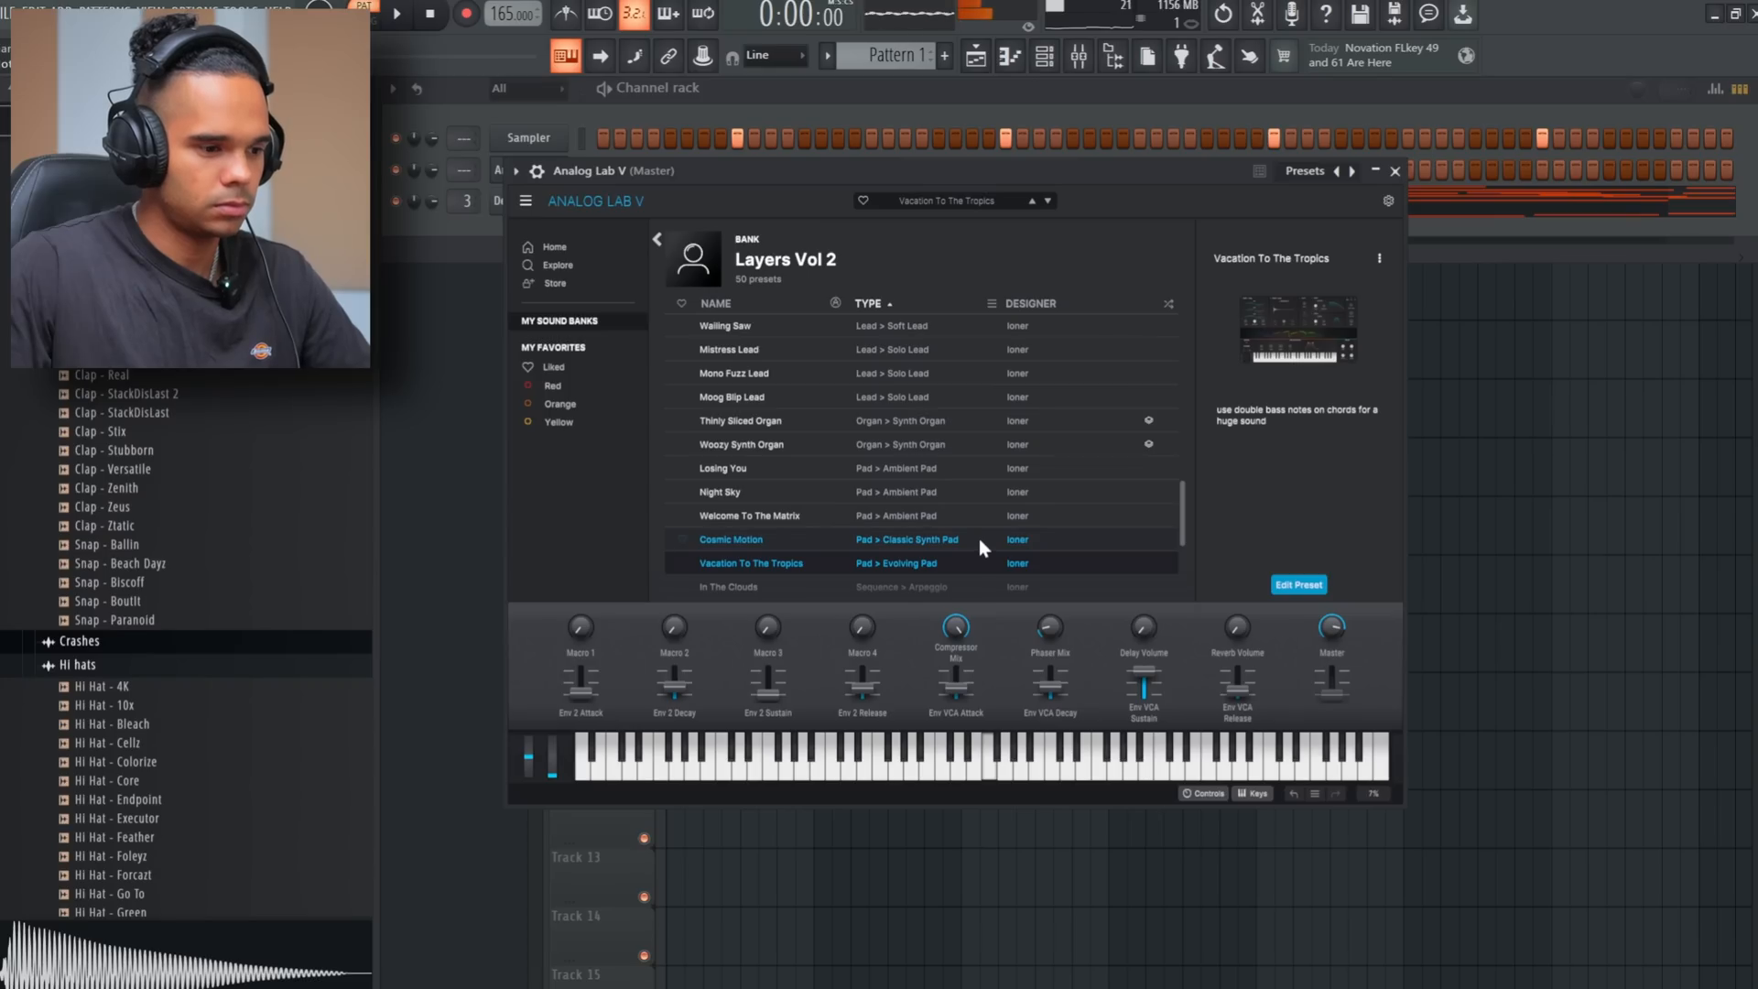
# Paste the copied notes into the Analog Lab V channel's piano roll and play them
pyautogui.click(963, 86)
pyautogui.click(581, 172)
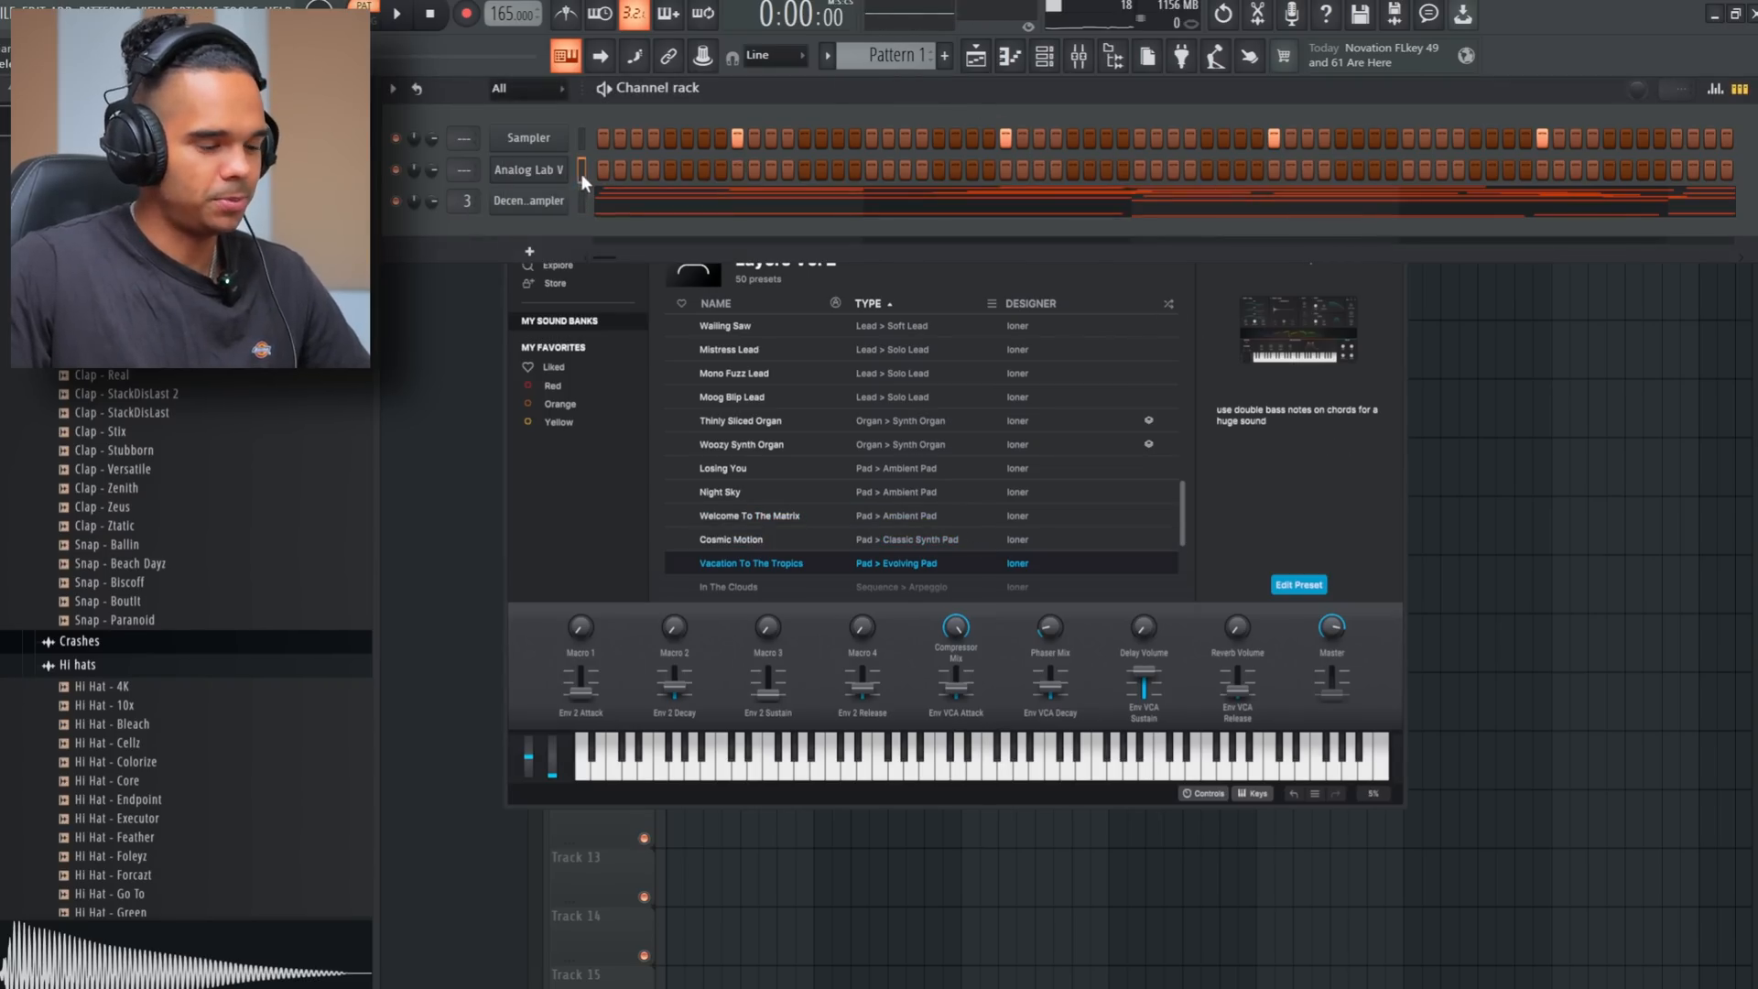
pyautogui.hotkey('ctrl', 'v')
pyautogui.click(682, 173)
pyautogui.scroll(5, 1000, 620)
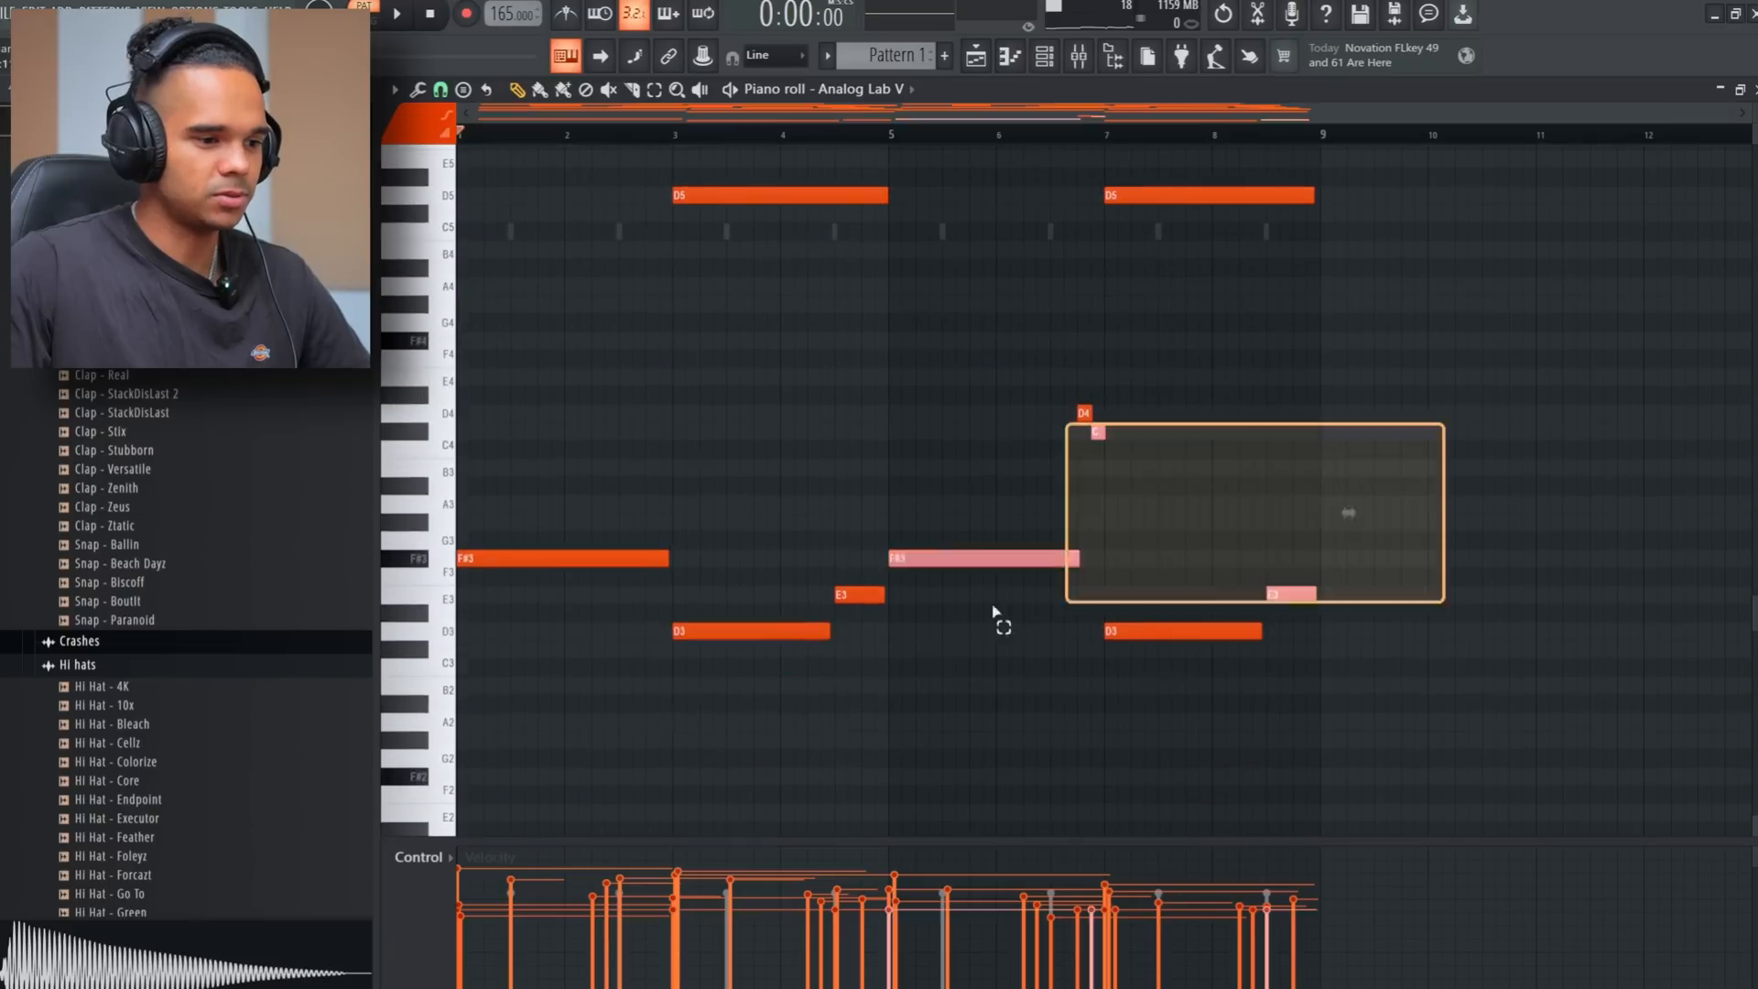
pyautogui.press('space')
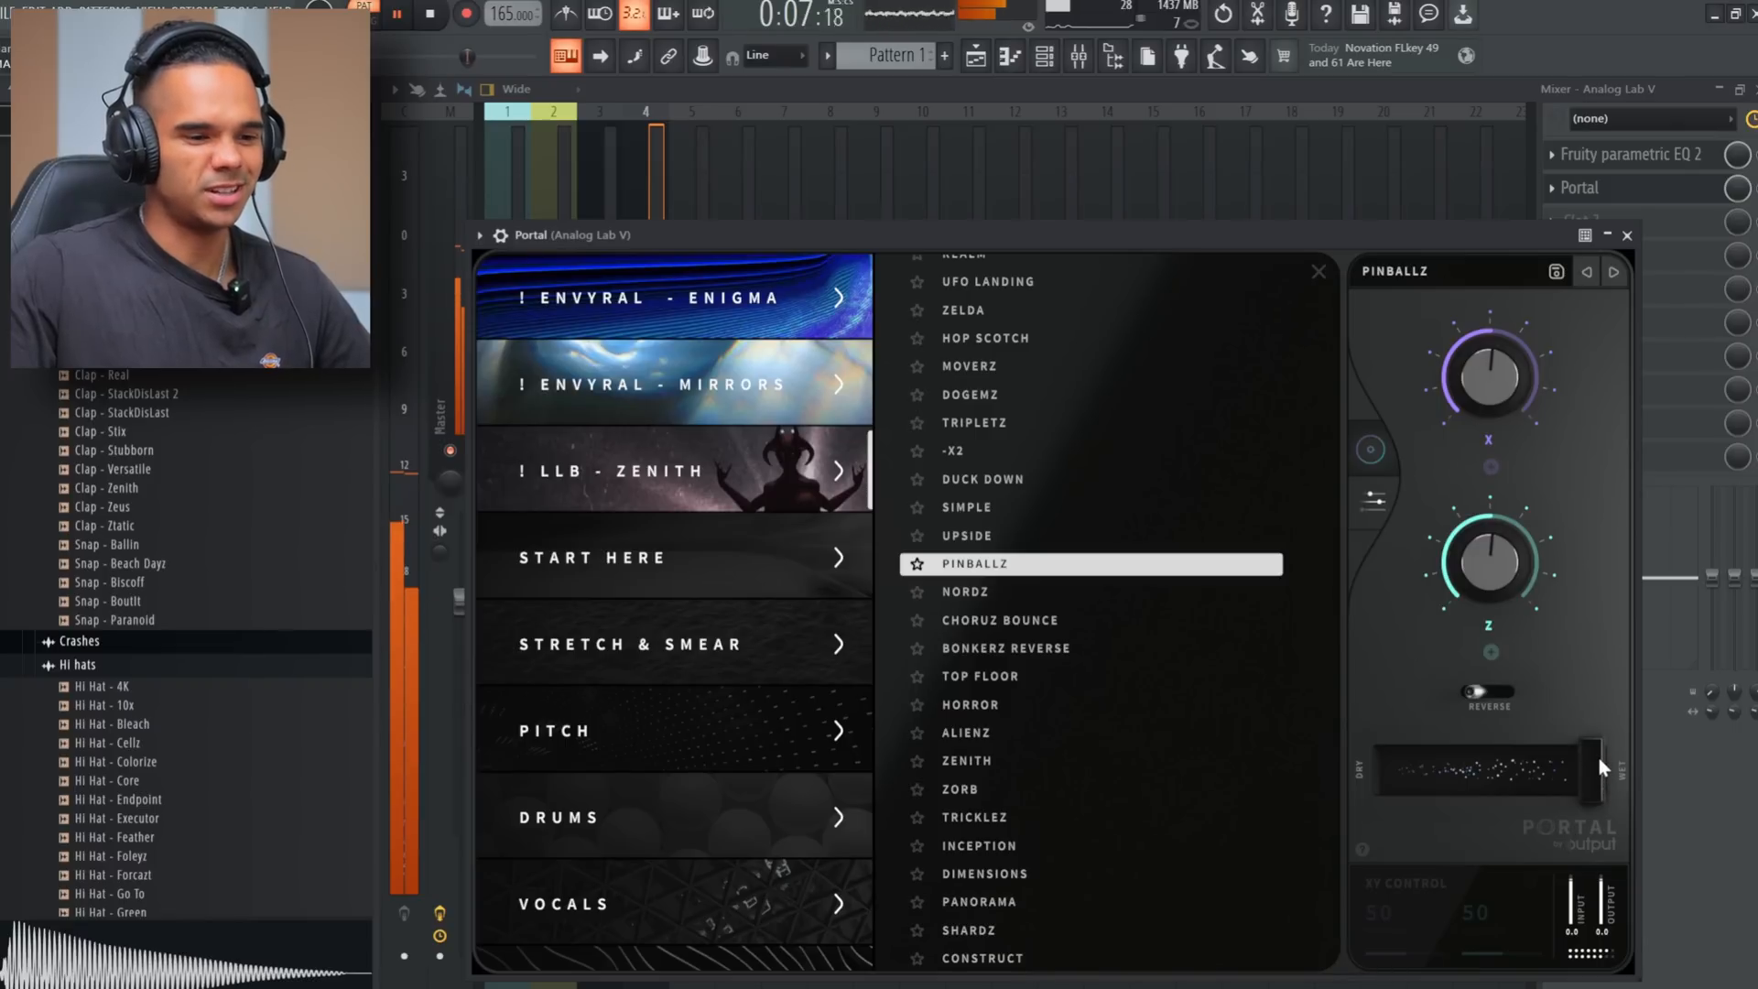
# Shift Portal's dry/wet mix well toward dry on the Analog Lab V mixer track
pyautogui.moveTo(1597, 756); pyautogui.dragTo(1445, 781)
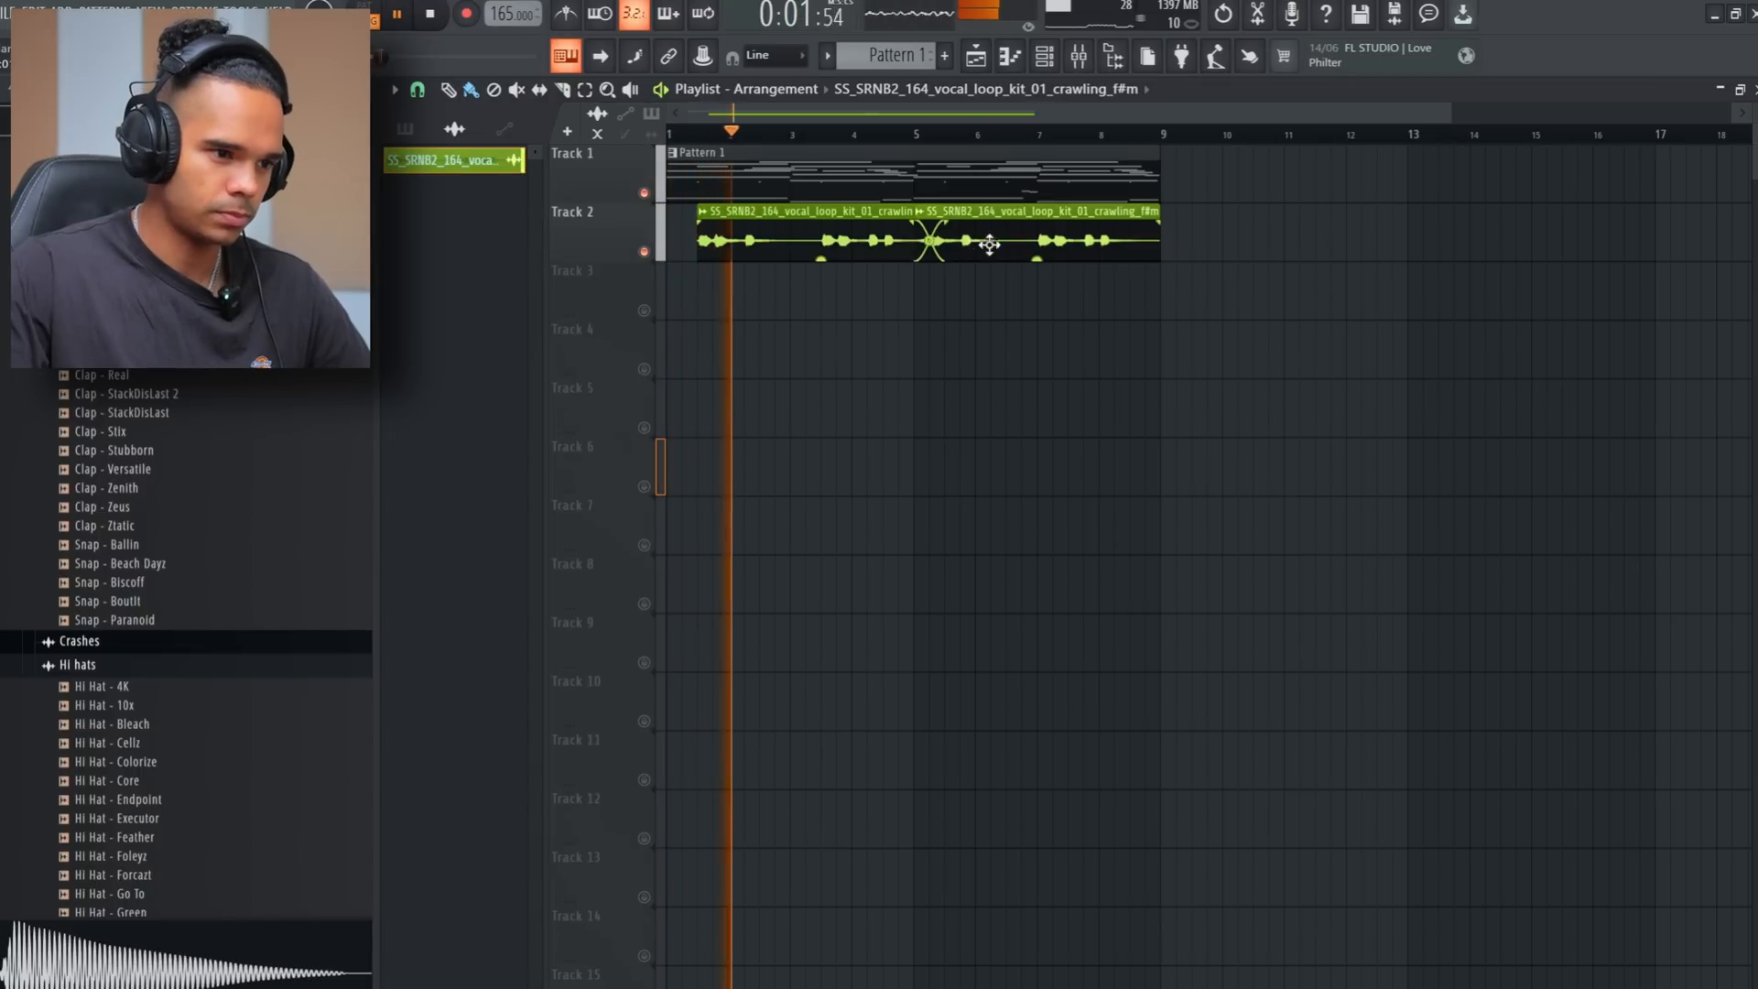
# Move the second vocal loop clip on Track 2 half a bar forward and cut off its tail past bar 9
pyautogui.moveTo(989, 244)
pyautogui.mouseDown()
pyautogui.moveTo(1033, 250)
pyautogui.moveTo(1005, 245)
pyautogui.mouseUp()
pyautogui.scroll(-1, 987, 137)
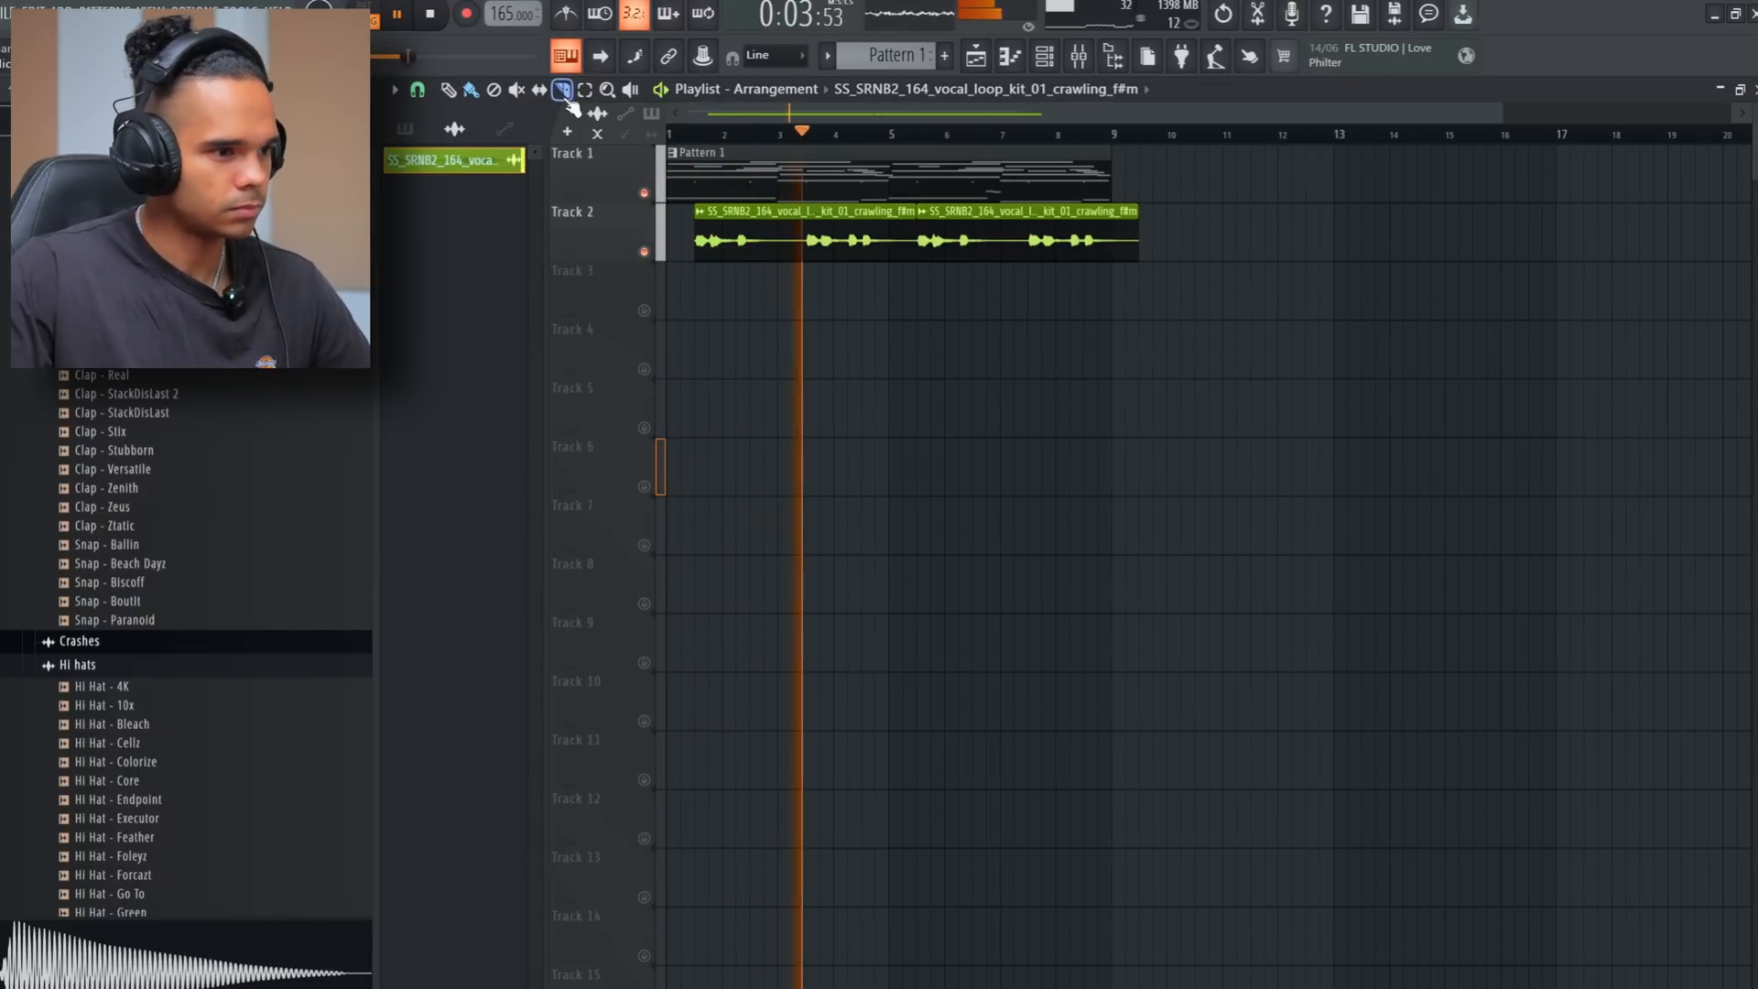
pyautogui.rightClick(1114, 248)
pyautogui.scroll(-1, 1190, 209)
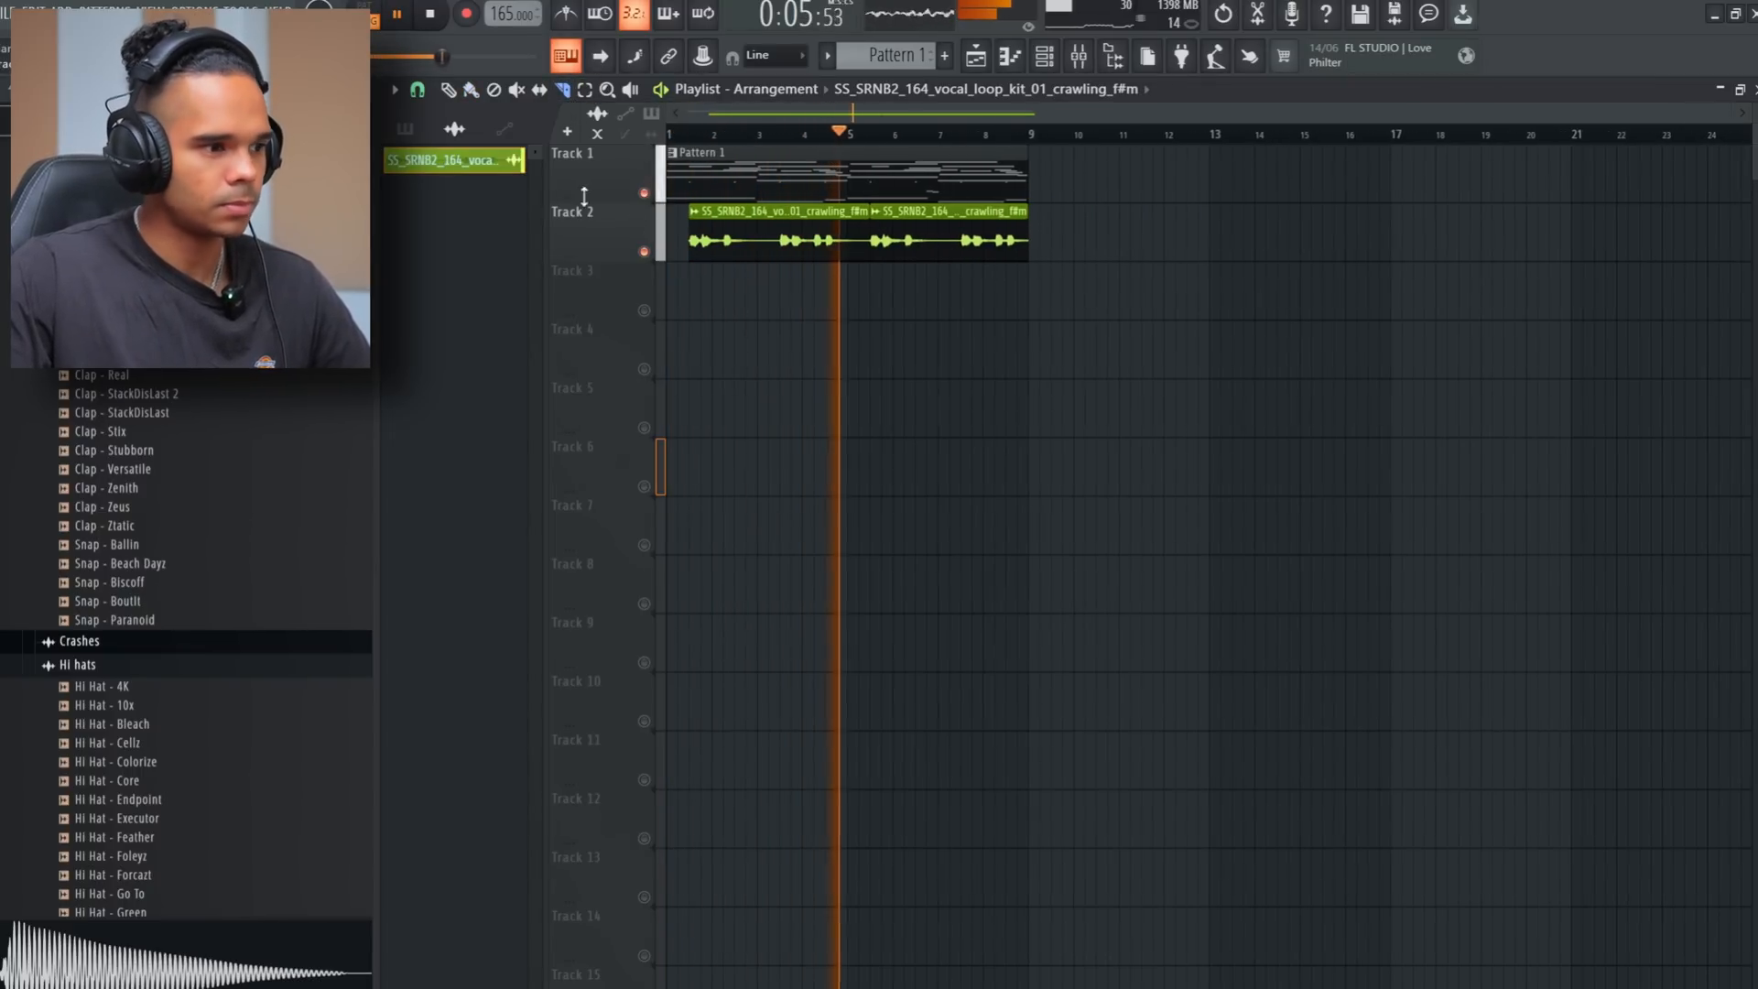
# Apply the Radio preset to Fruity parametric EQ 2 on the vocal loop's mixer track
pyautogui.press('space')
pyautogui.press('p')
pyautogui.doubleClick(858, 255)
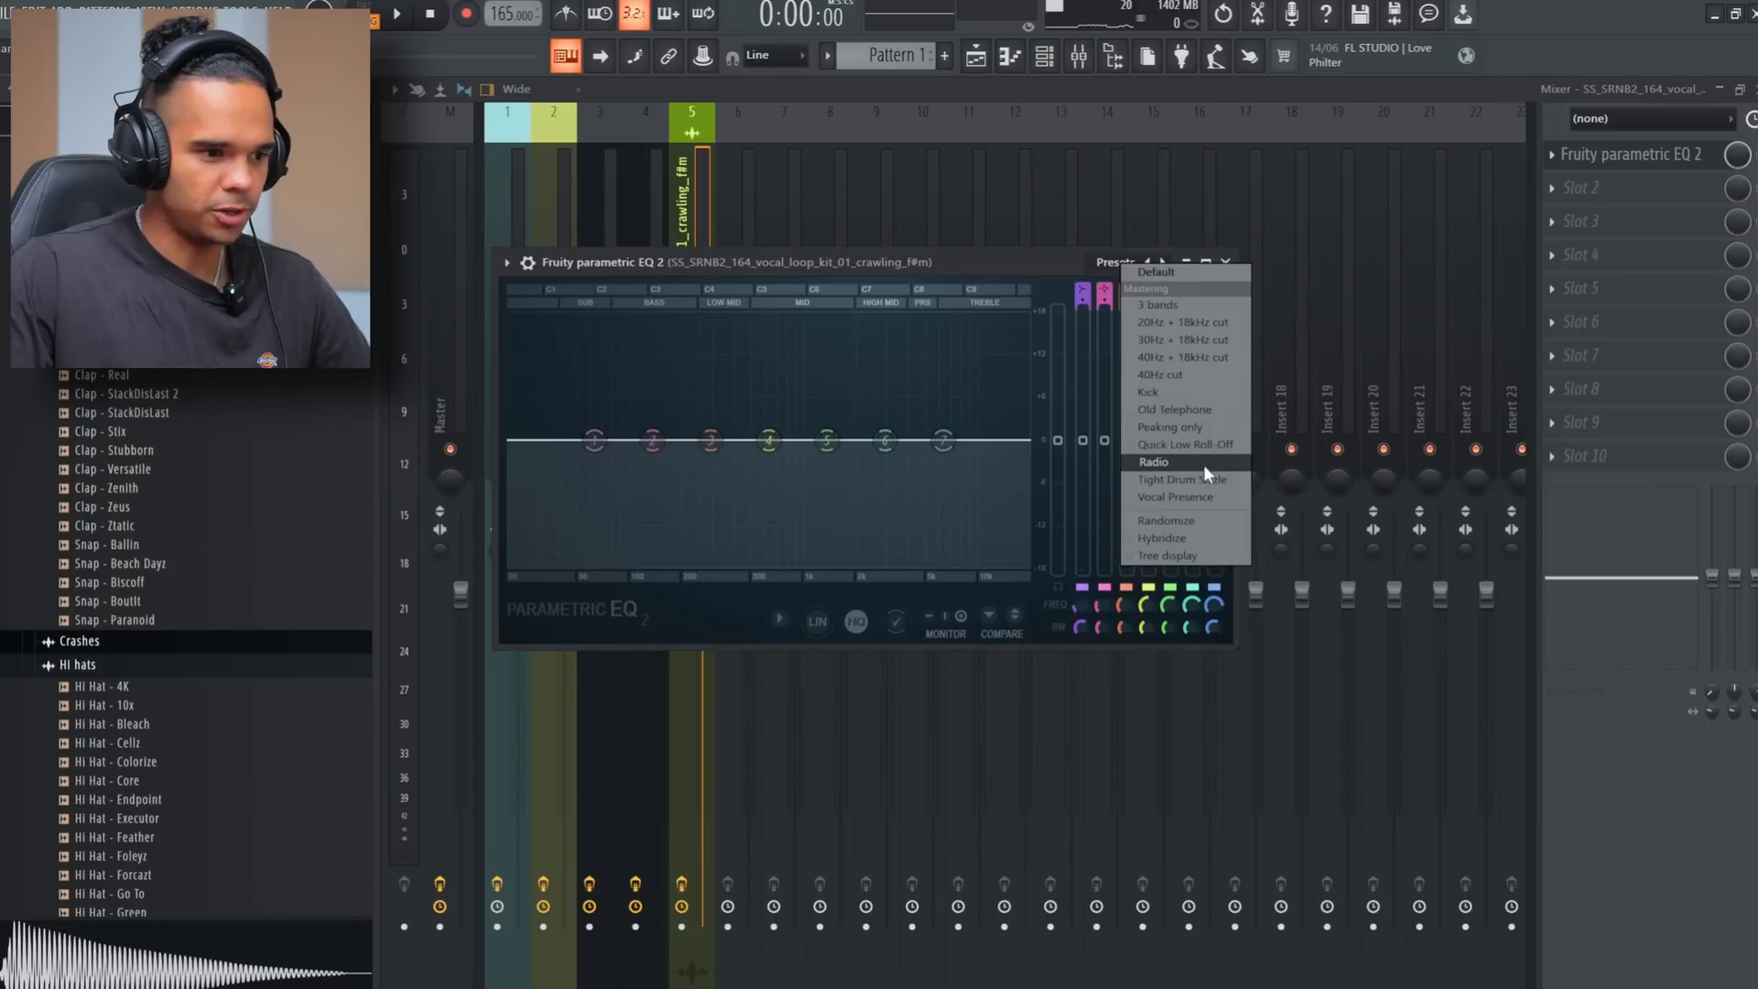
pyautogui.click(1203, 464)
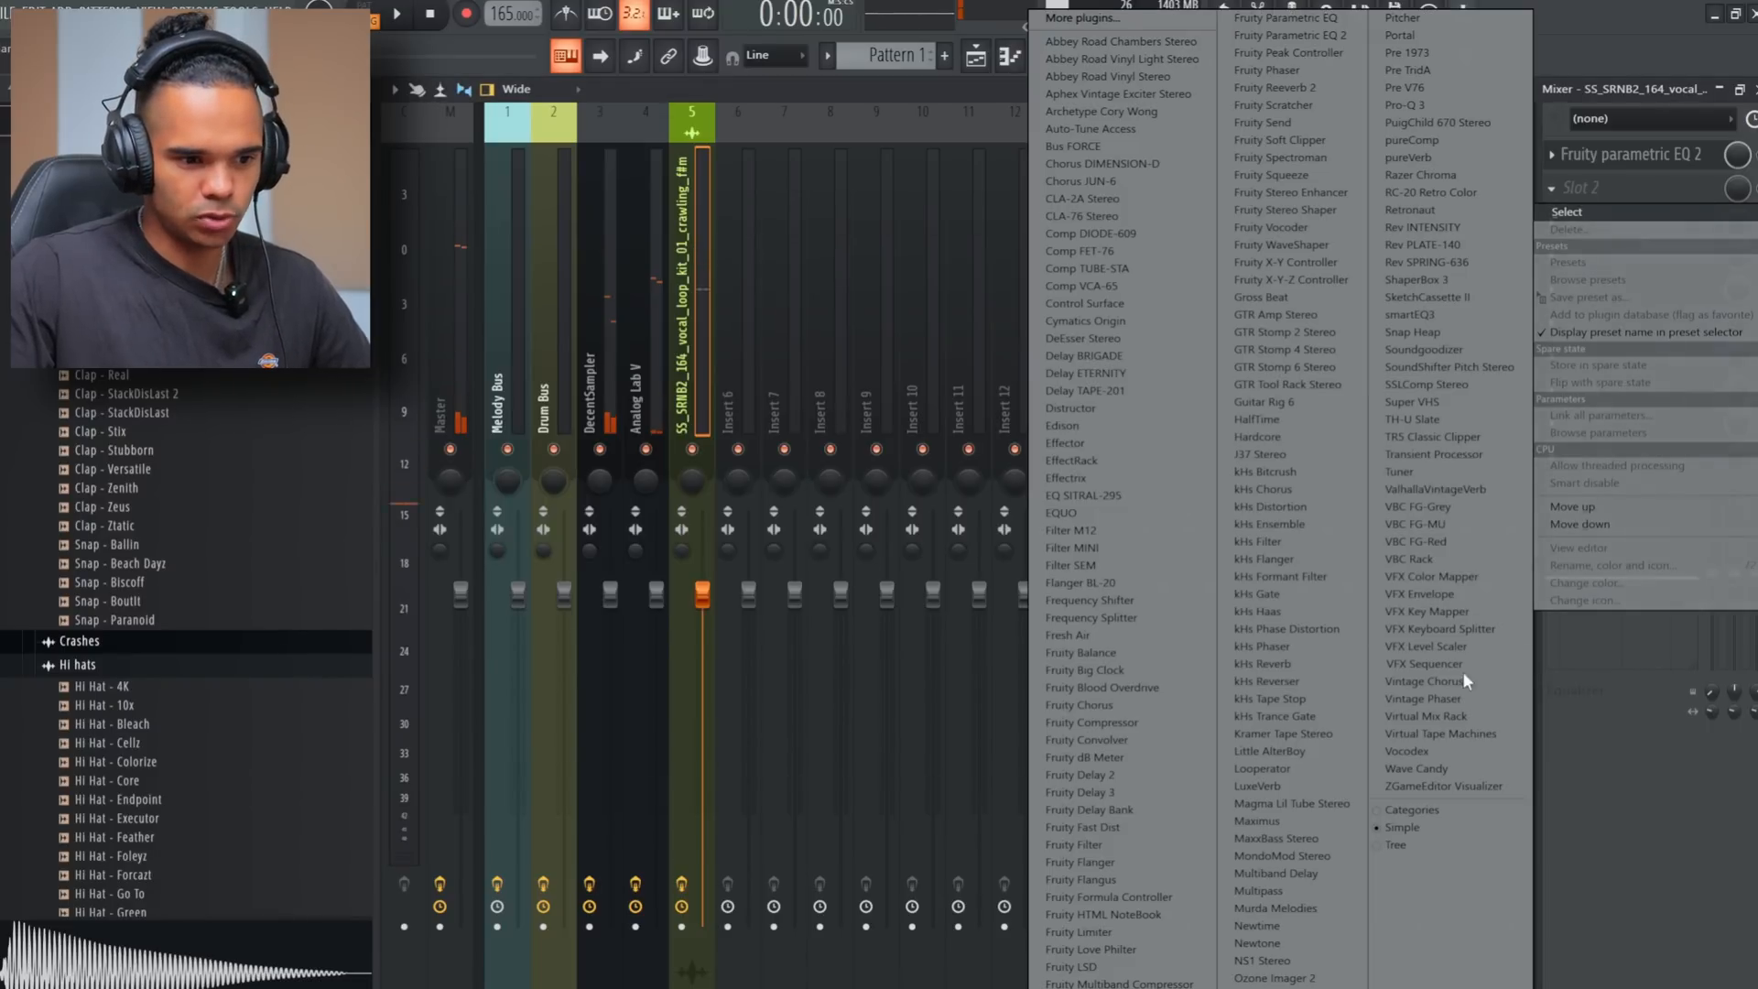
# Add ValhallaVintageVerb after the EQ on the vocal loop's mixer track and adjust its reverb mix during playback
pyautogui.click(1435, 489)
pyautogui.press('space')
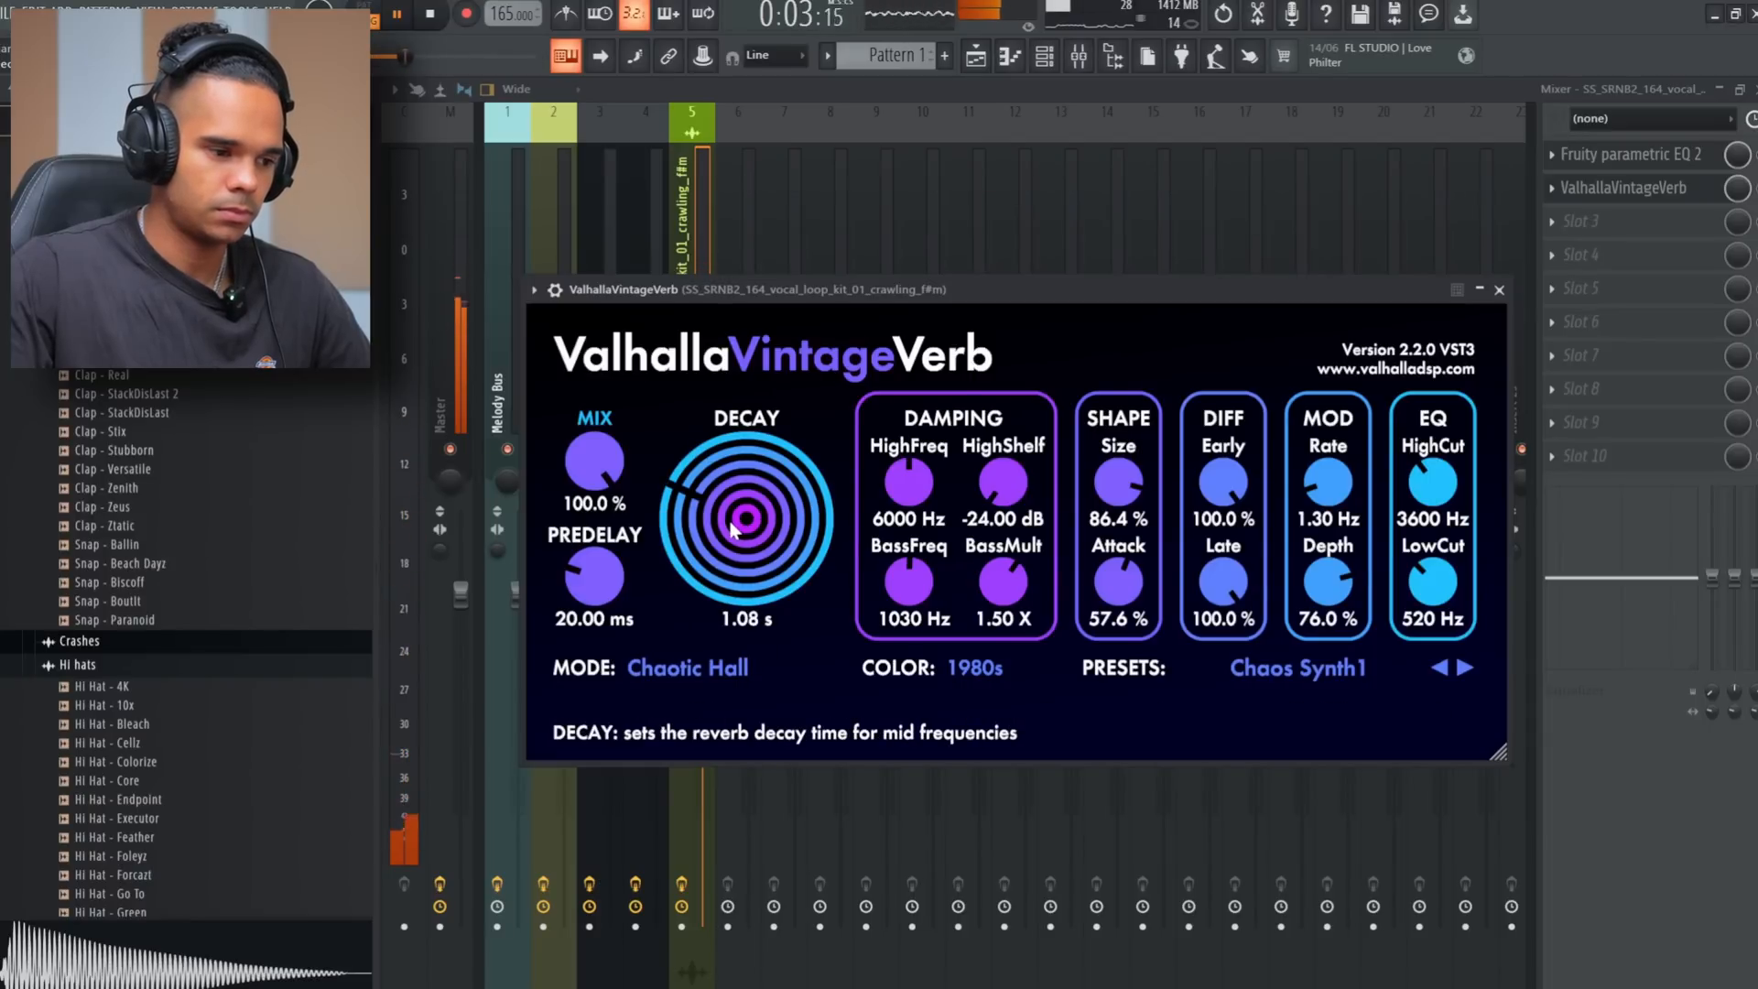
pyautogui.moveTo(600, 494); pyautogui.dragTo(601, 509)
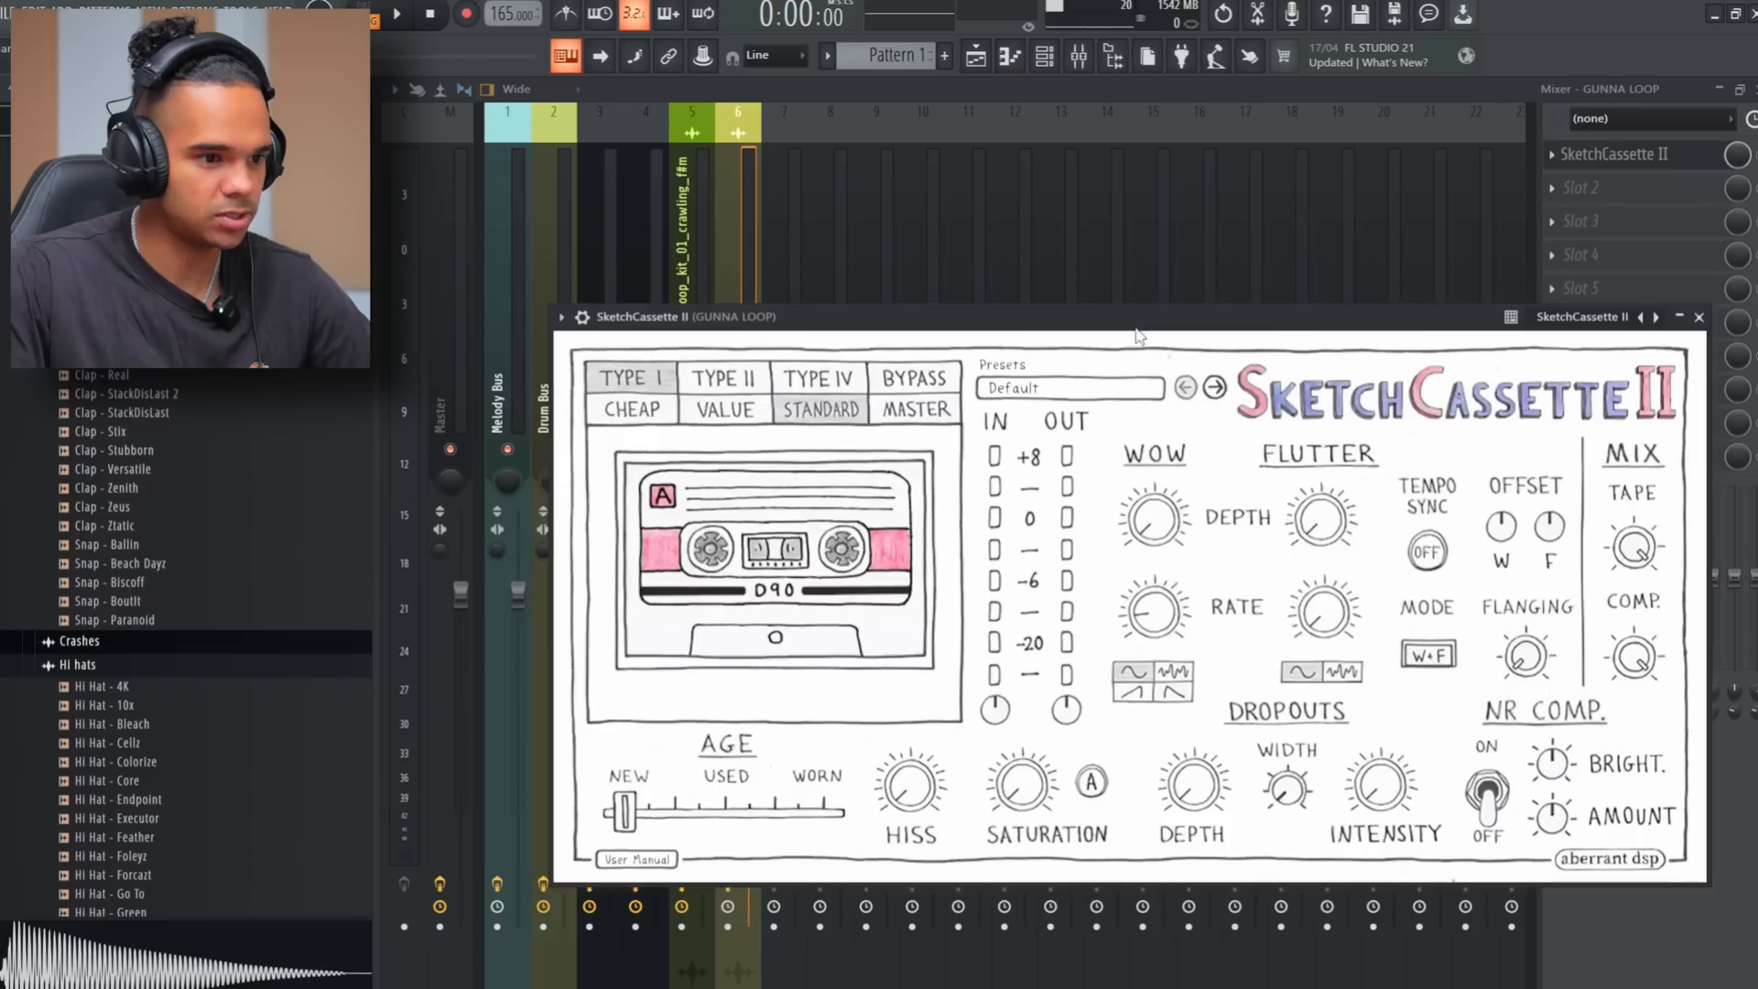
# Play the GUNNA LOOP track to audition it through SketchCassette II
pyautogui.press('space')
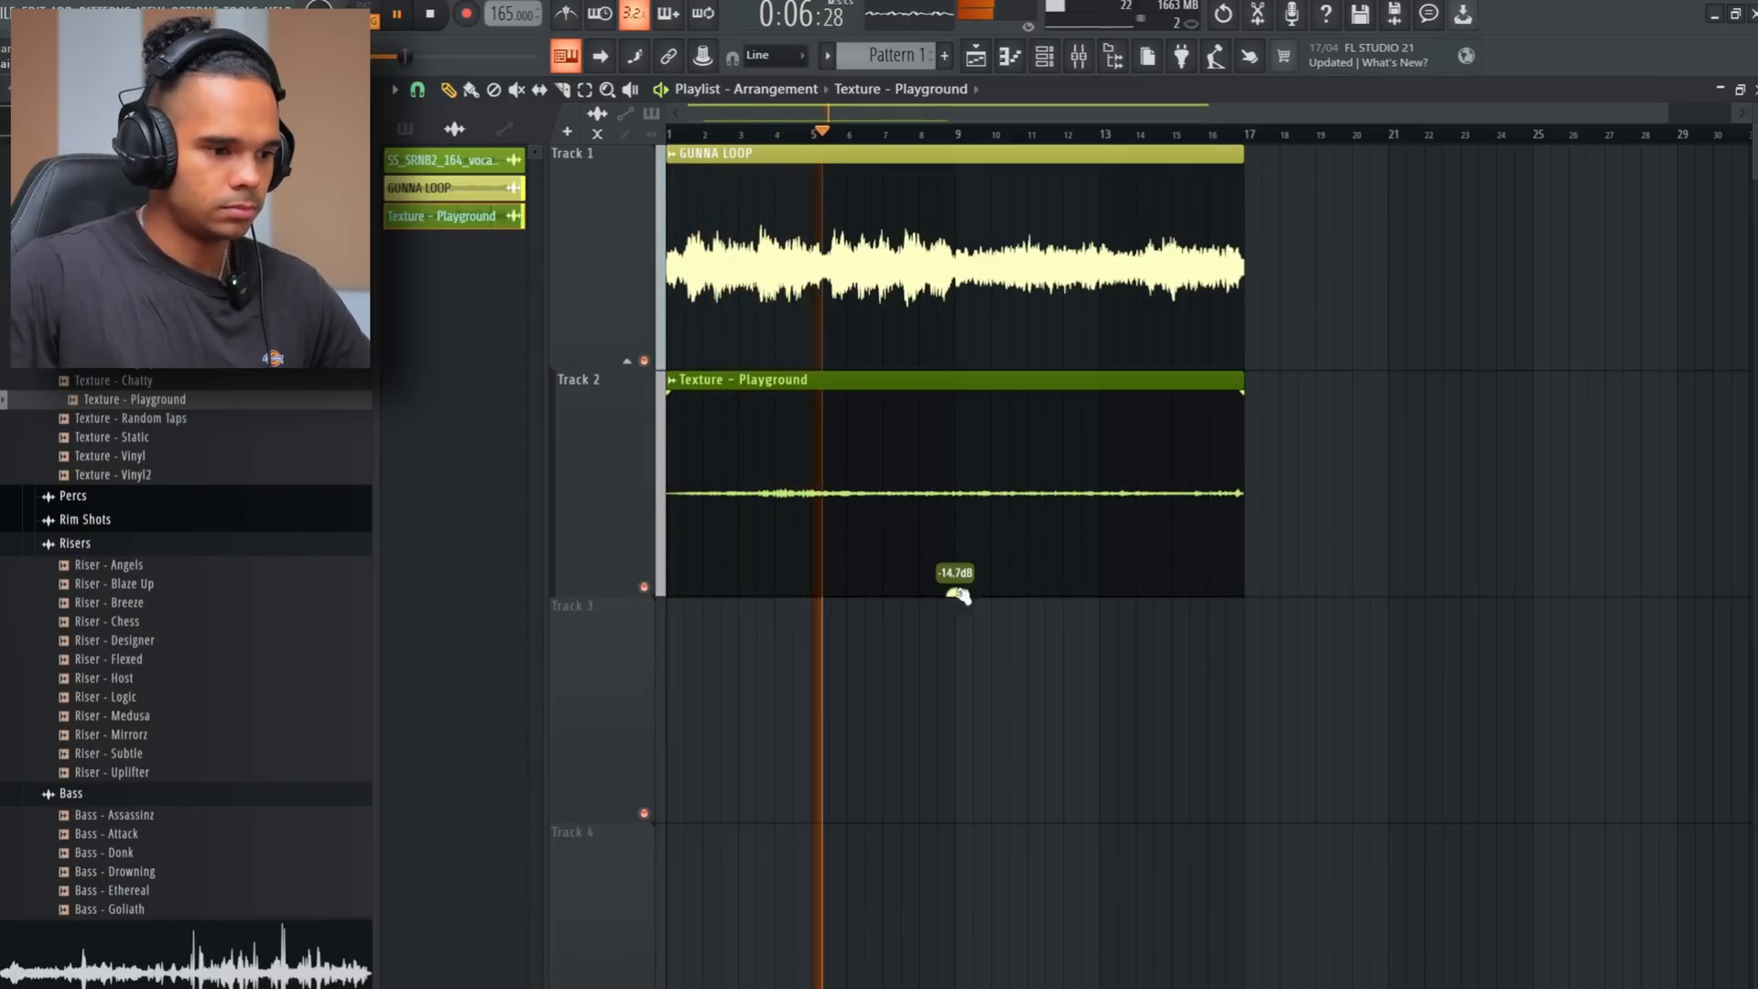
pyautogui.doubleClick(990, 486)
pyautogui.click(944, 207)
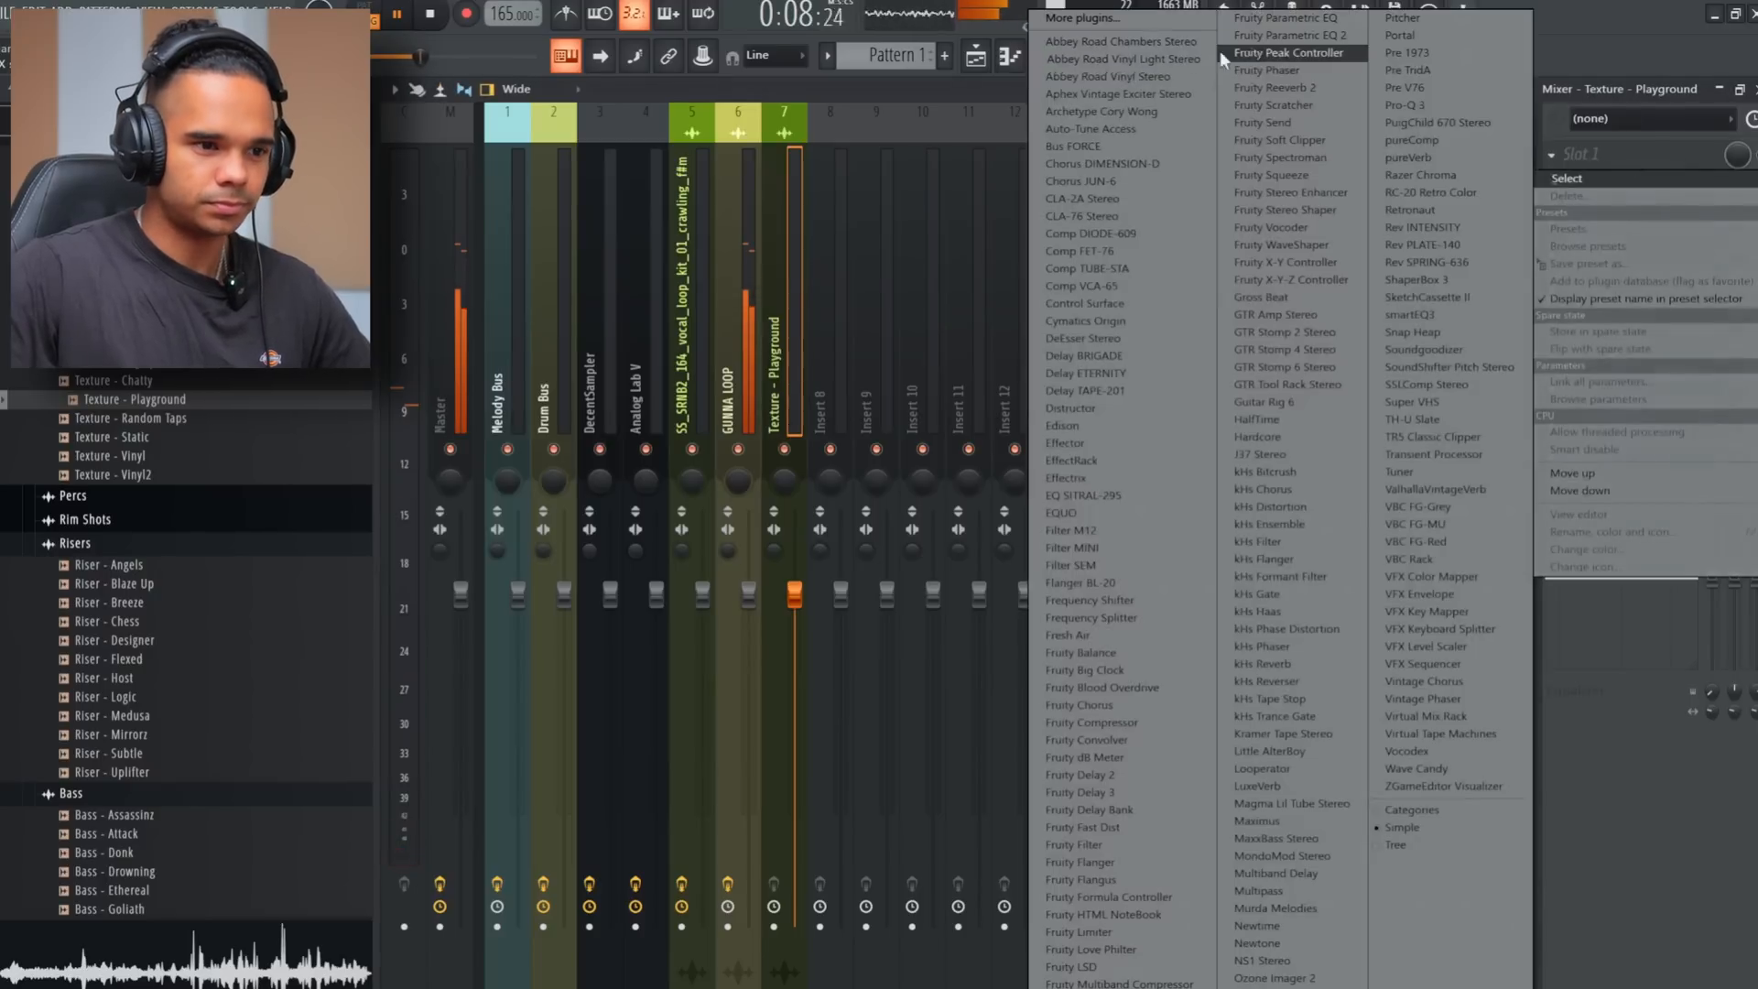
pyautogui.click(1651, 96)
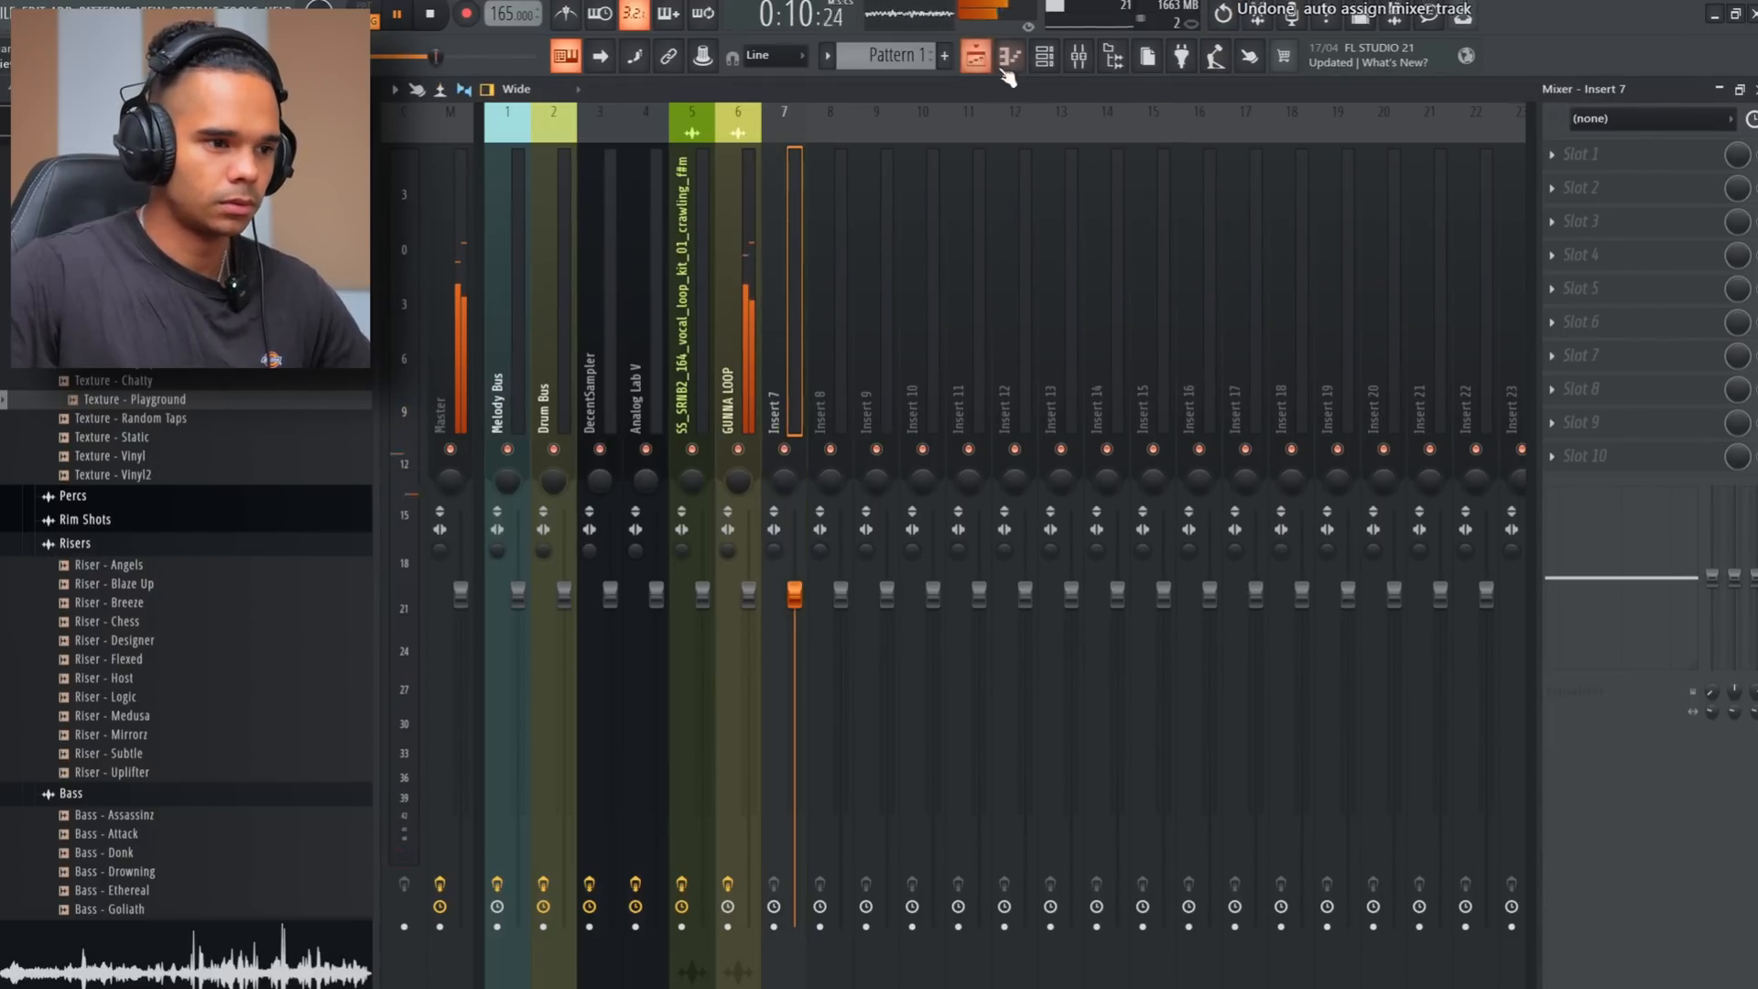
pyautogui.click(978, 58)
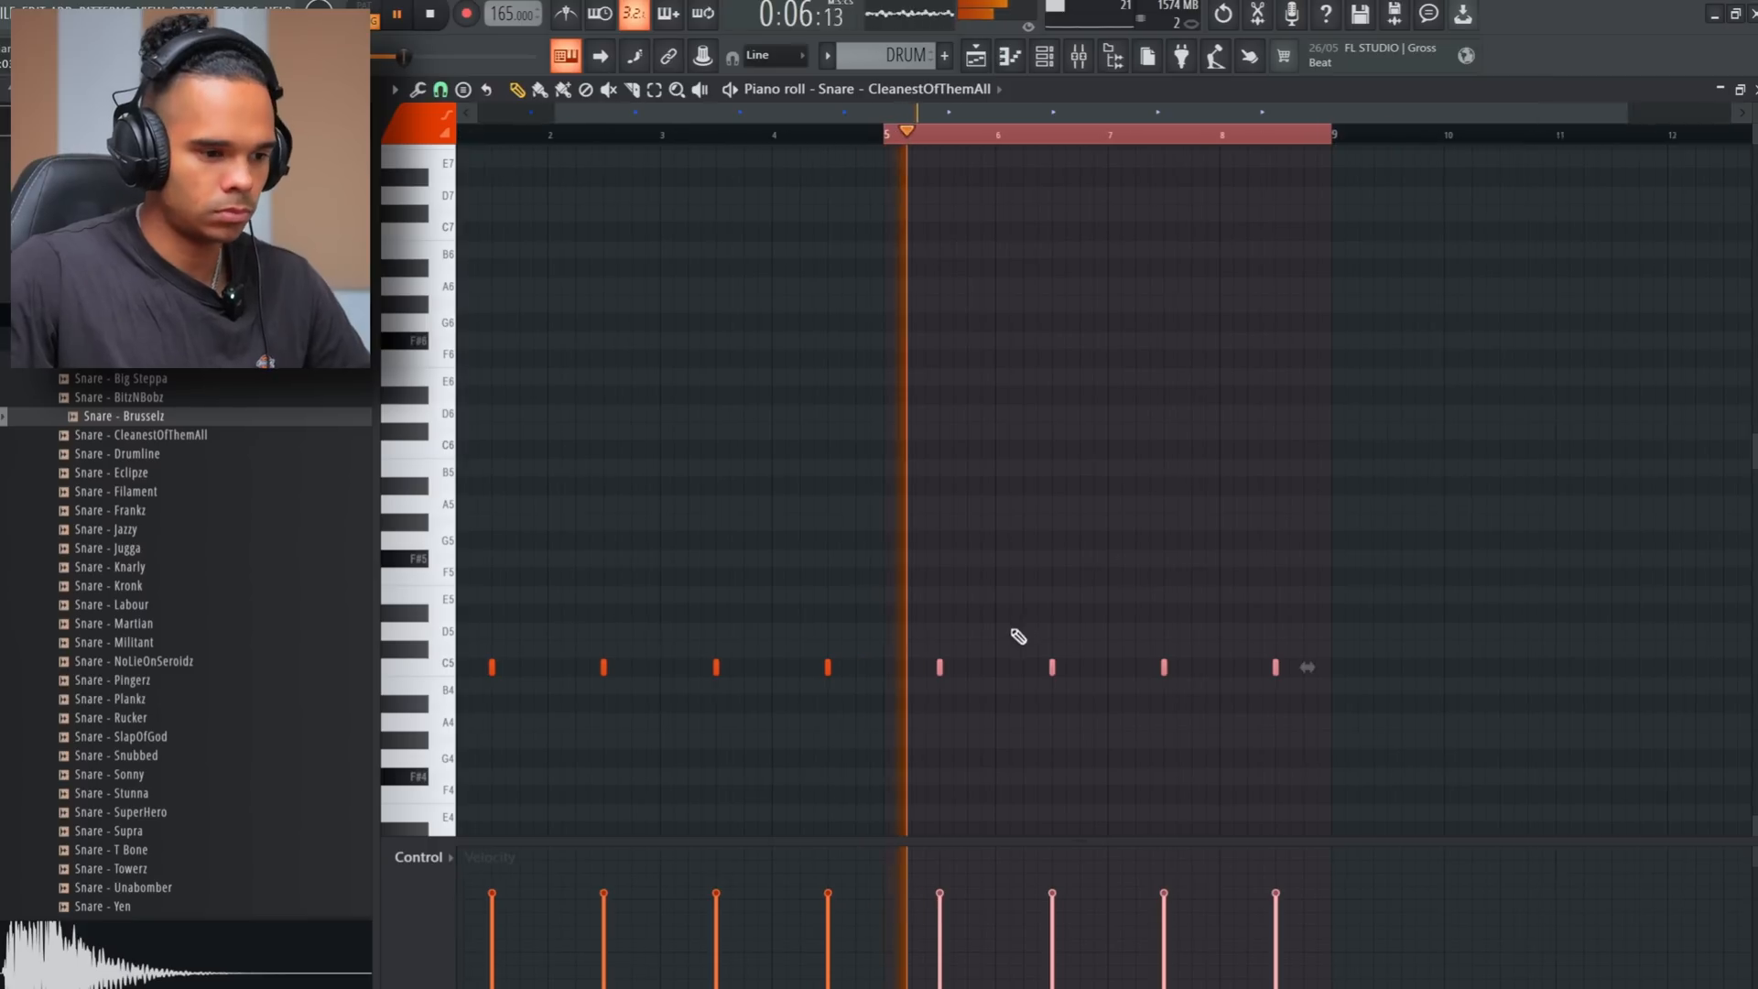
# Add an extra C5 note shortly before bar 6 in the CleanestOfThemAll snare pattern
pyautogui.scroll(2, 1007, 641)
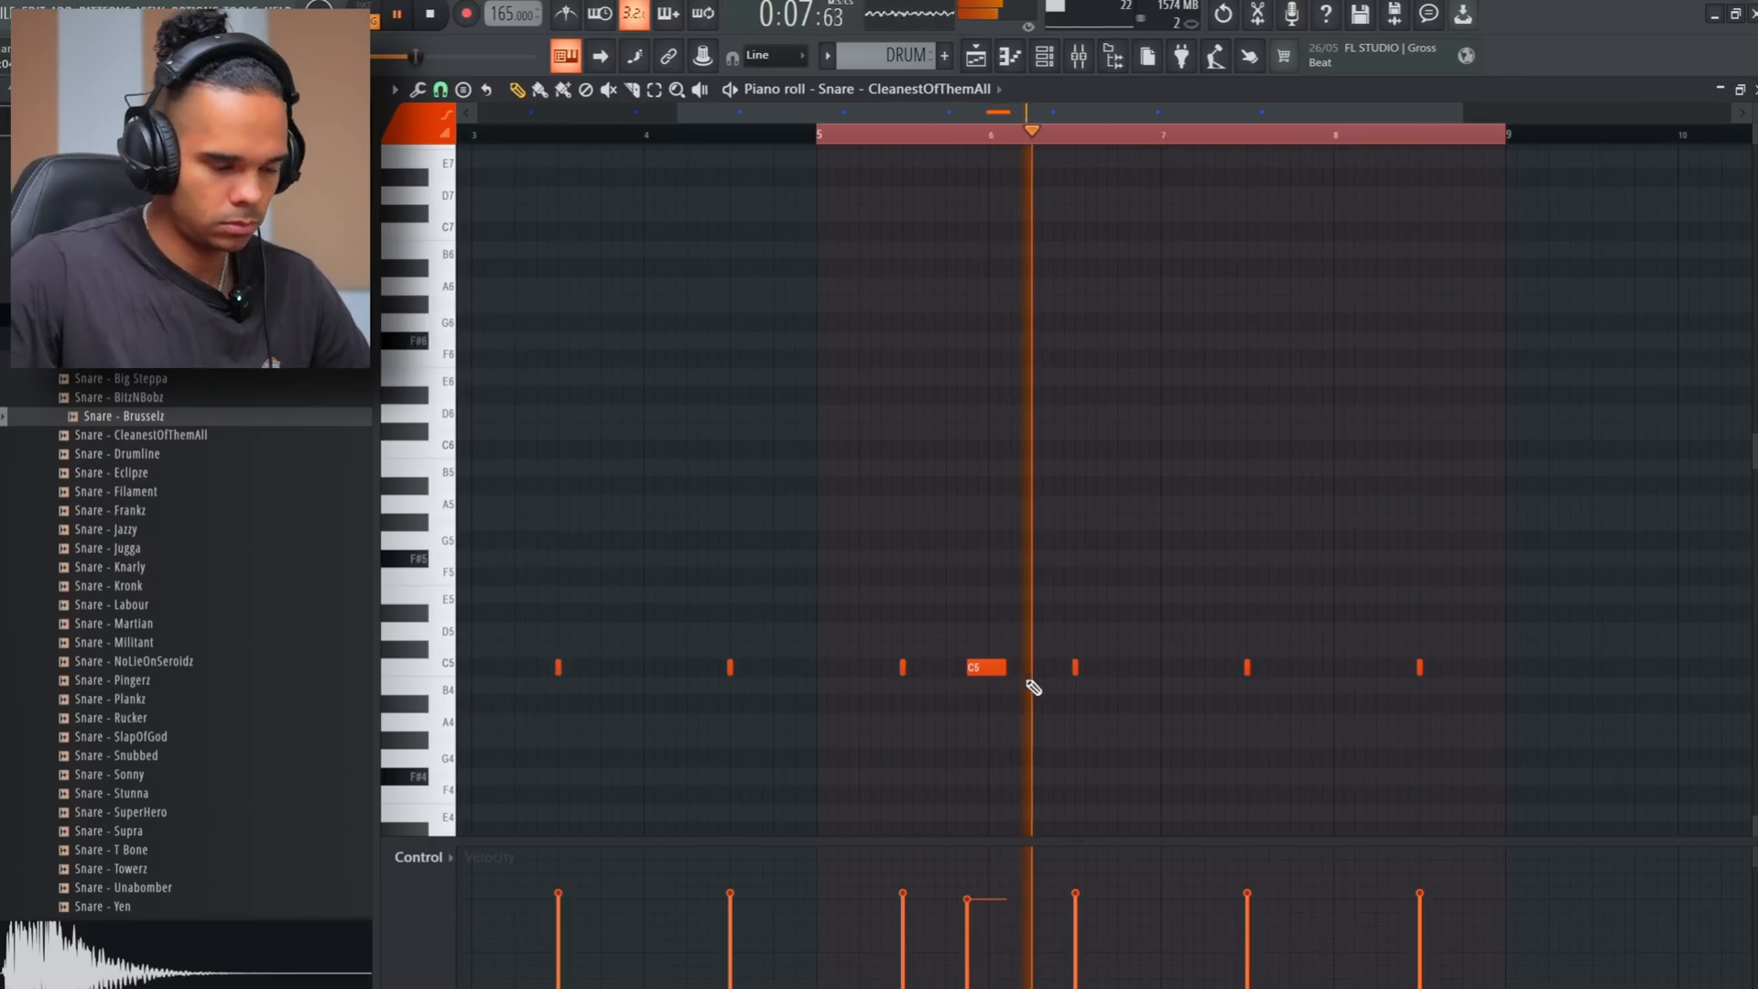
pyautogui.scroll(-2, 1190, 663)
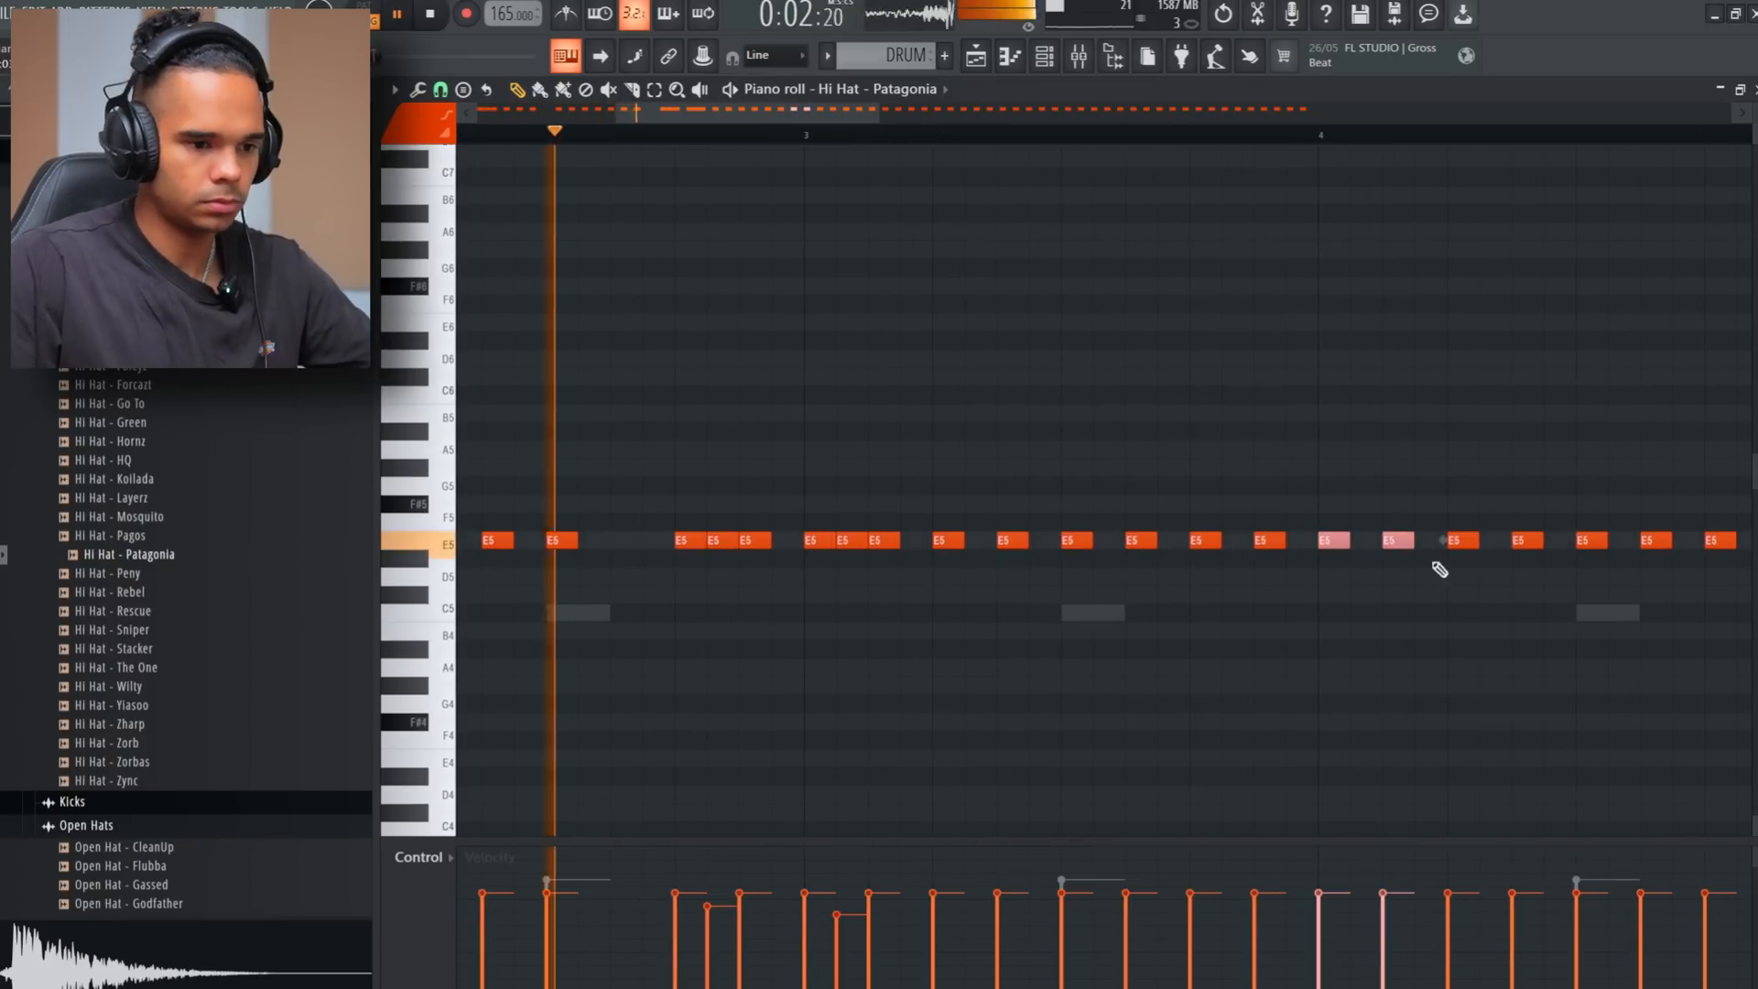
# Vary the Patagonia hi-hat around bar 4 with short rolls, a lower-pitched roll and uneven velocities
pyautogui.hotkey('alt', 'y')
pyautogui.click(950, 457)
pyautogui.press('space')
pyautogui.hotkey('alt', 'y')
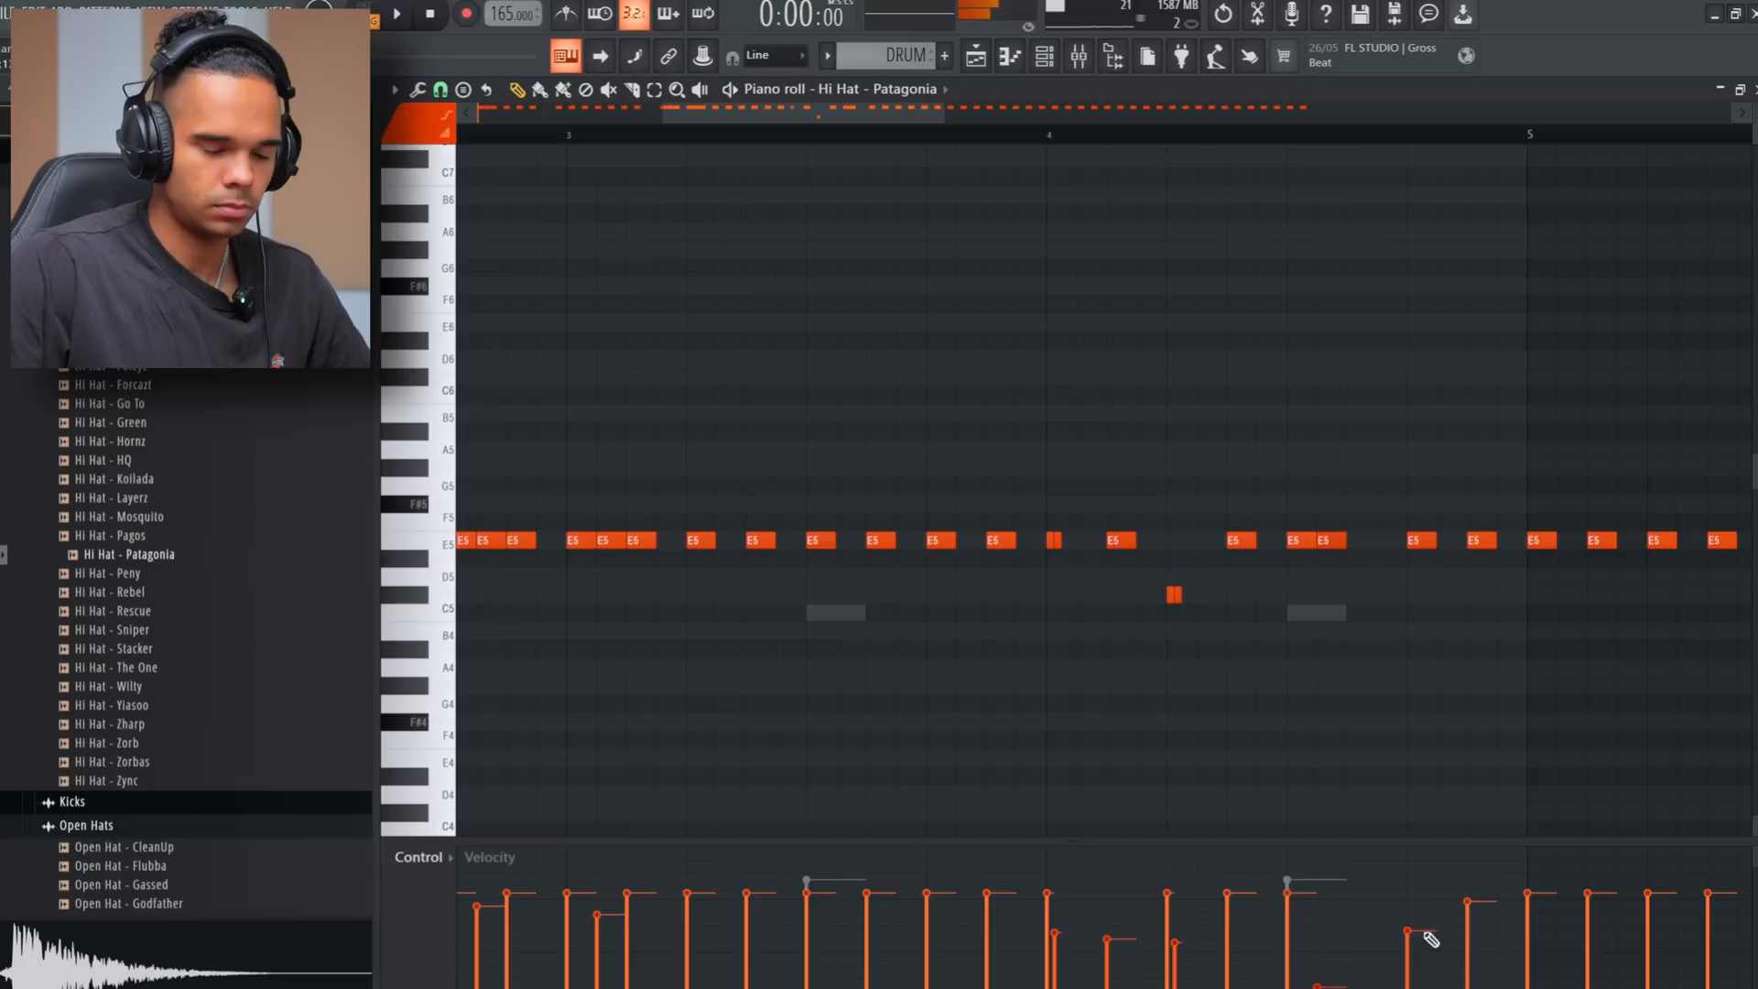
pyautogui.press('space')
# Delete the Patagonia hi-hat notes from bar 5 onward and duplicate the first four bars in their place
pyautogui.moveTo(1577, 479); pyautogui.dragTo(1013, 597)
pyautogui.press('Delete')
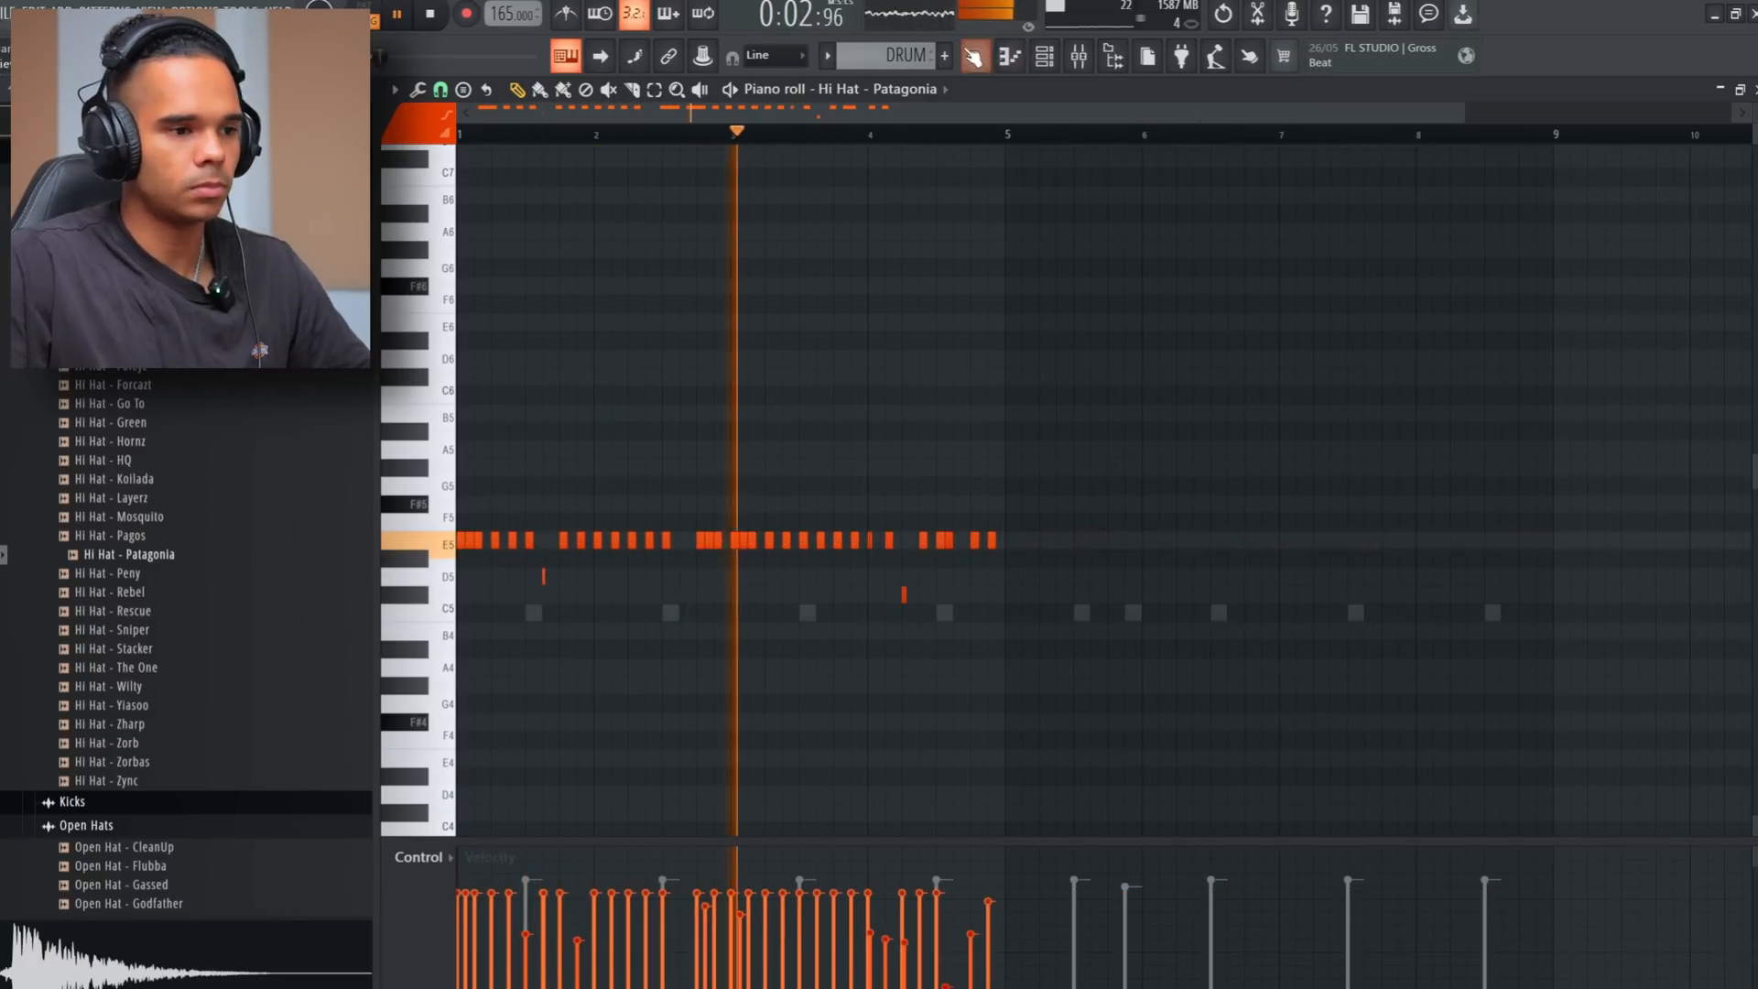
pyautogui.hotkey('ctrl', 'a')
pyautogui.hotkey('ctrl', 'b')
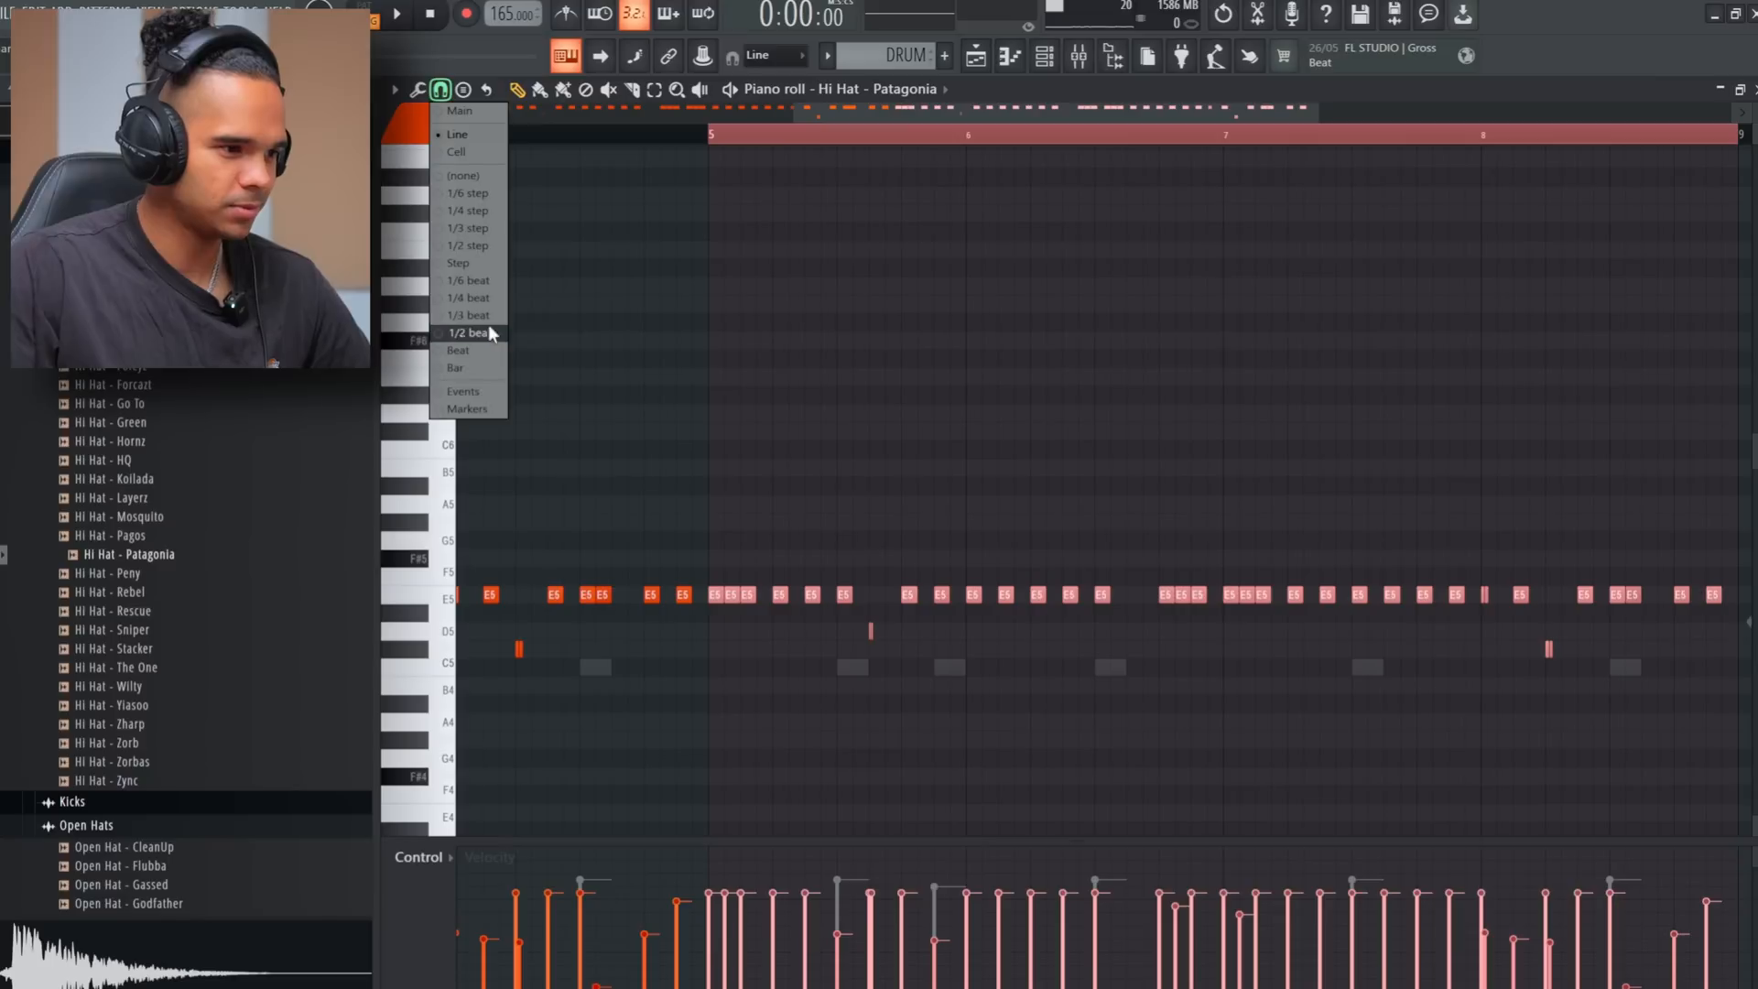
# Set the piano roll snap to 1/2 beat
pyautogui.click(487, 324)
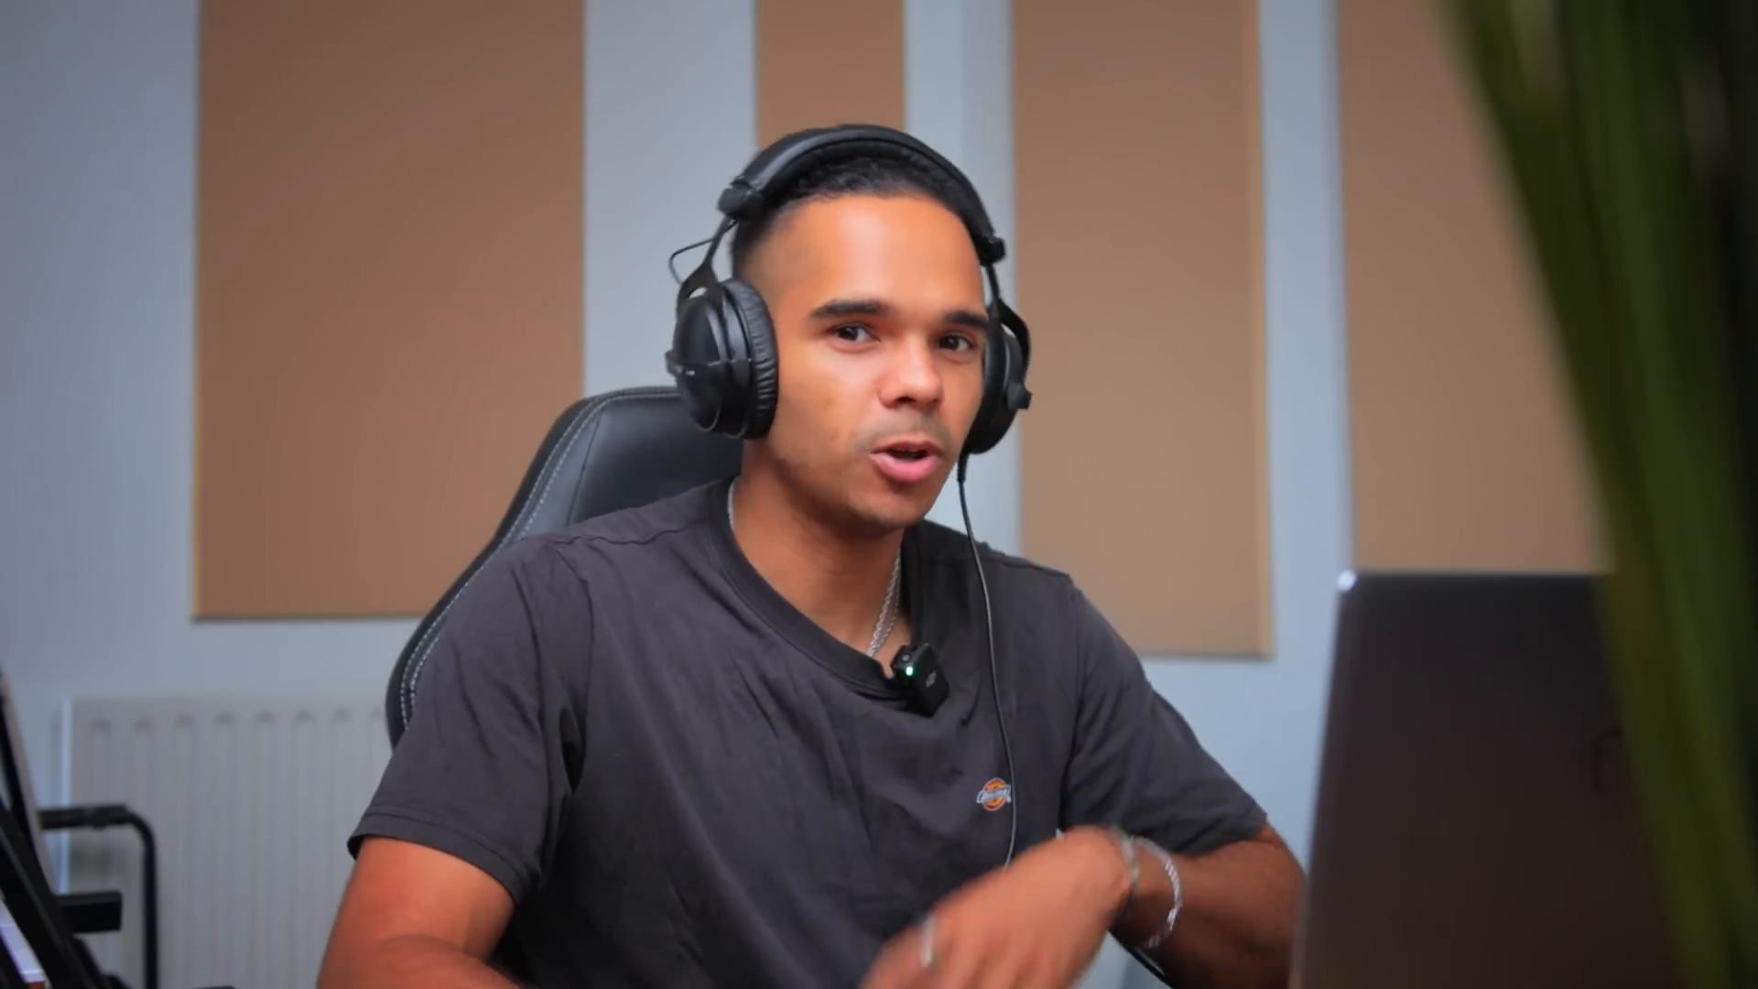
pyautogui.rightClick(970, 582)
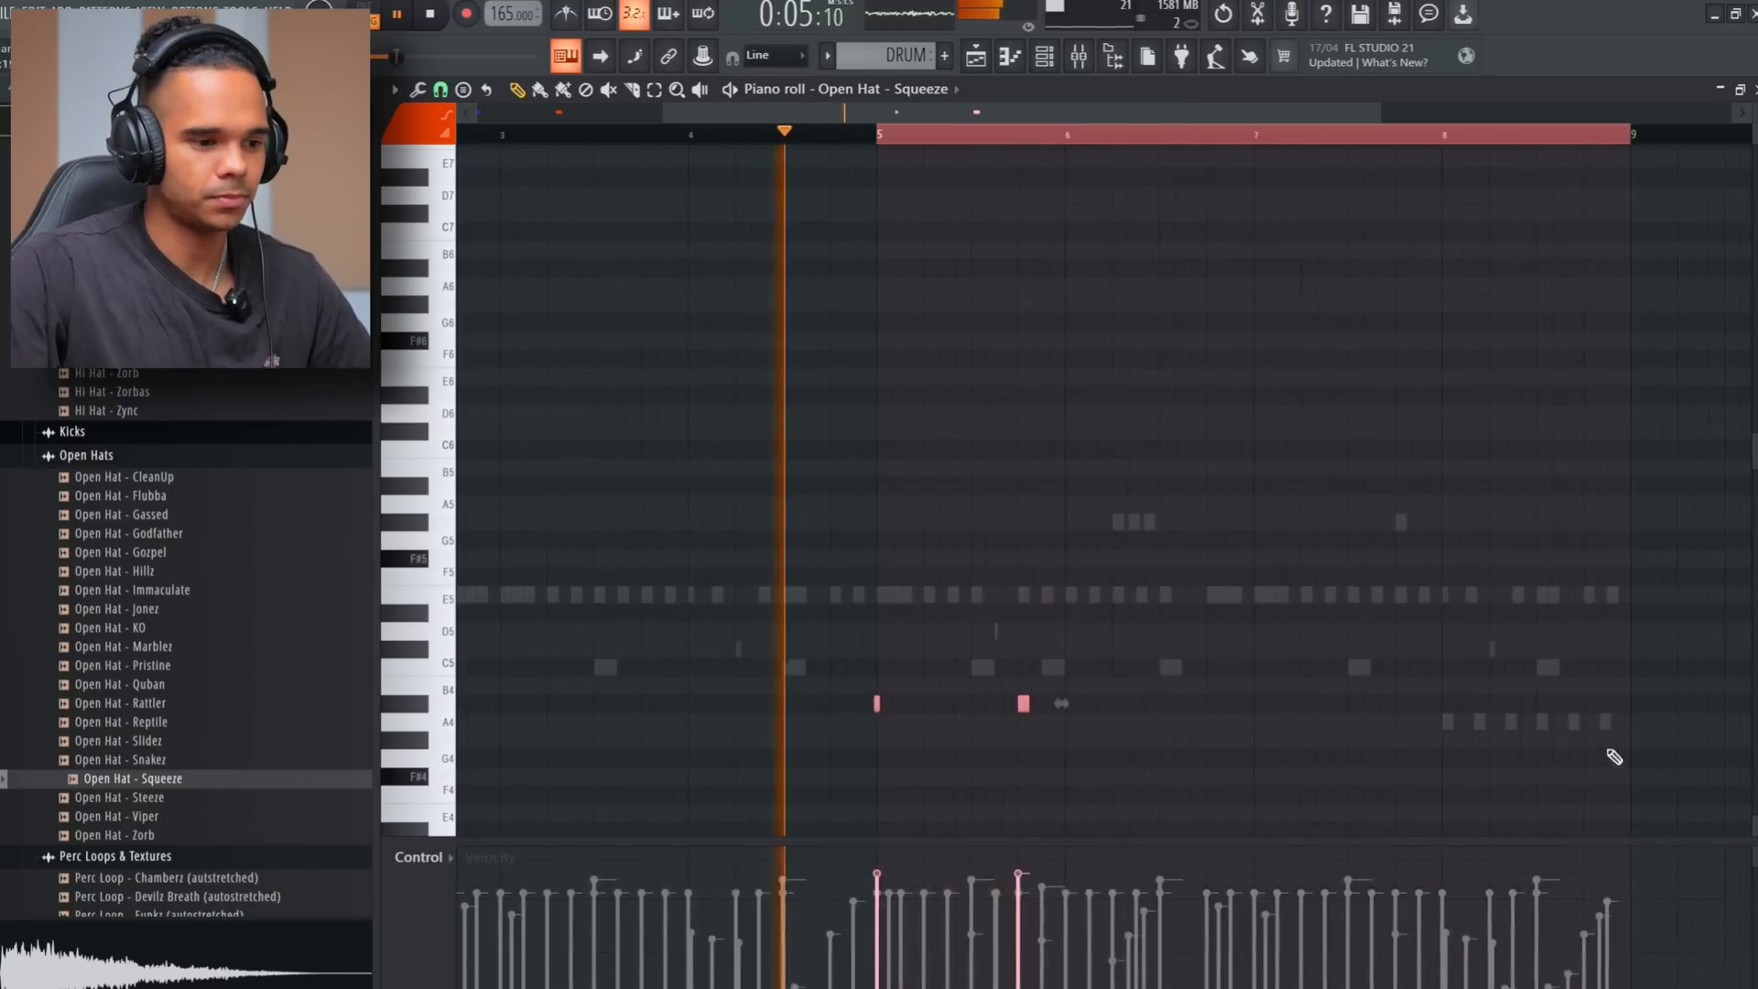
# Remove the second duplicated Squeeze open hat note in bar 5 and place one on beat 2 of bar 6
pyautogui.keyDown('ctrl'); pyautogui.rightClick(1110, 797); pyautogui.keyUp('ctrl')
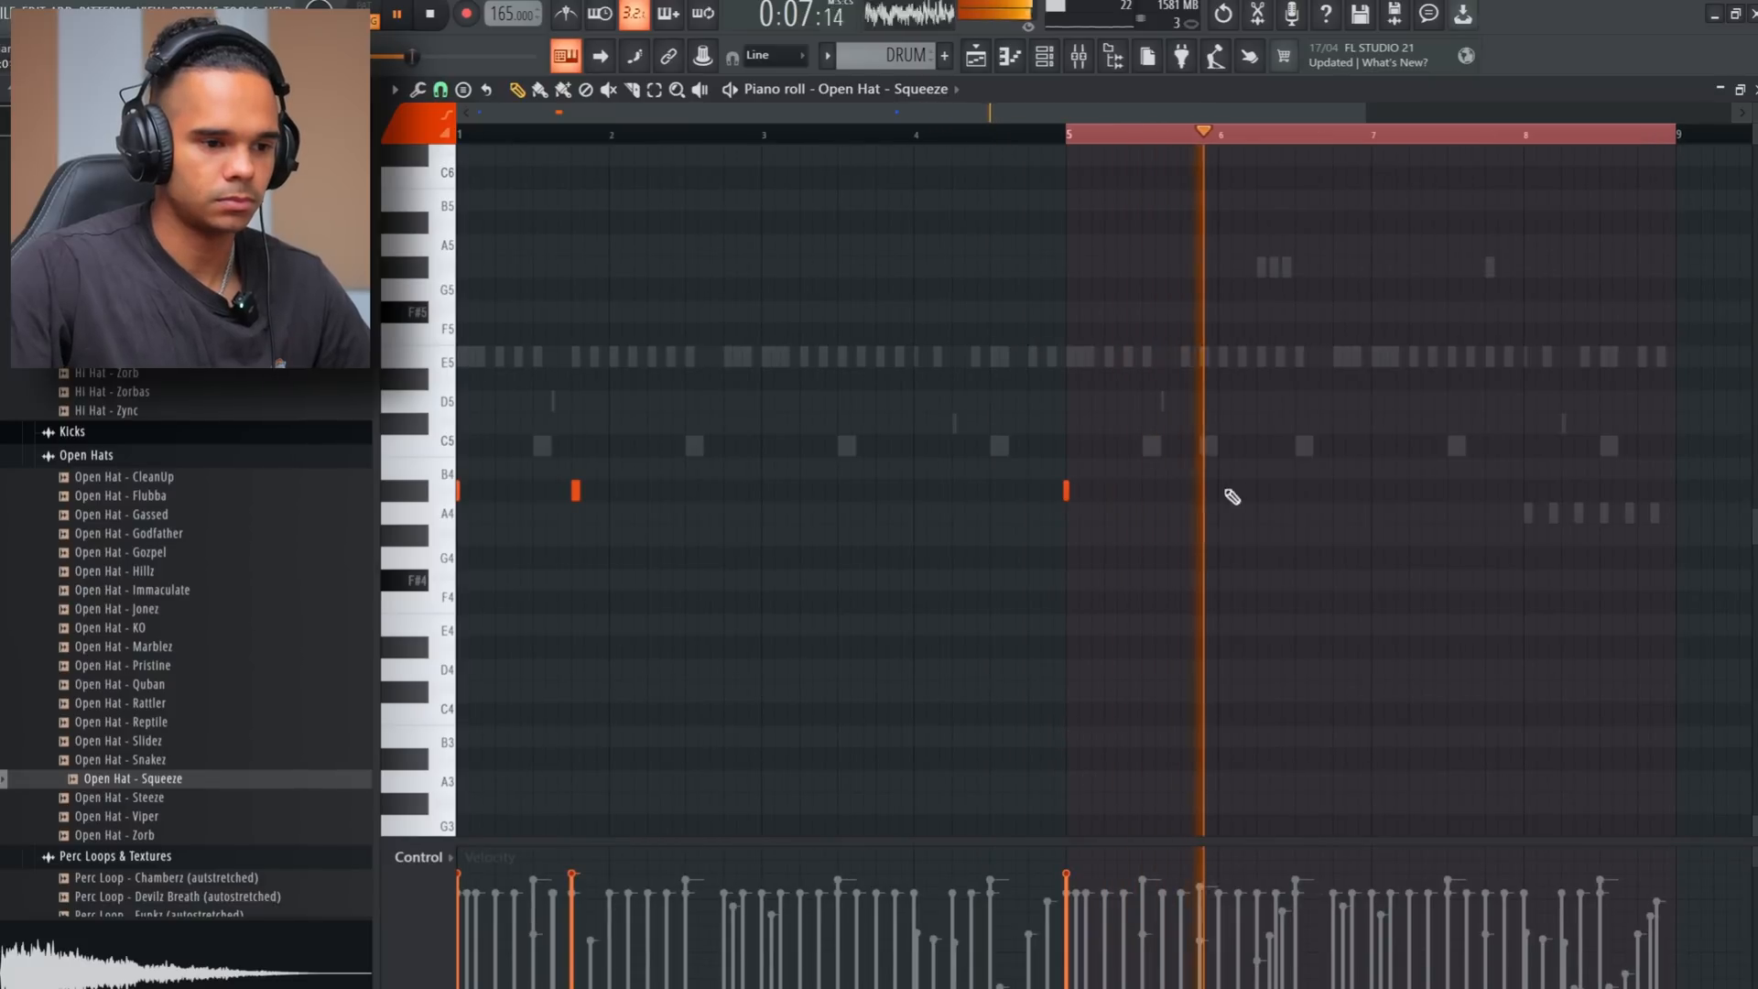
pyautogui.moveTo(1248, 496); pyautogui.dragTo(1269, 498)
pyautogui.scroll(-1, 1278, 521)
pyautogui.scroll(3, 1273, 523)
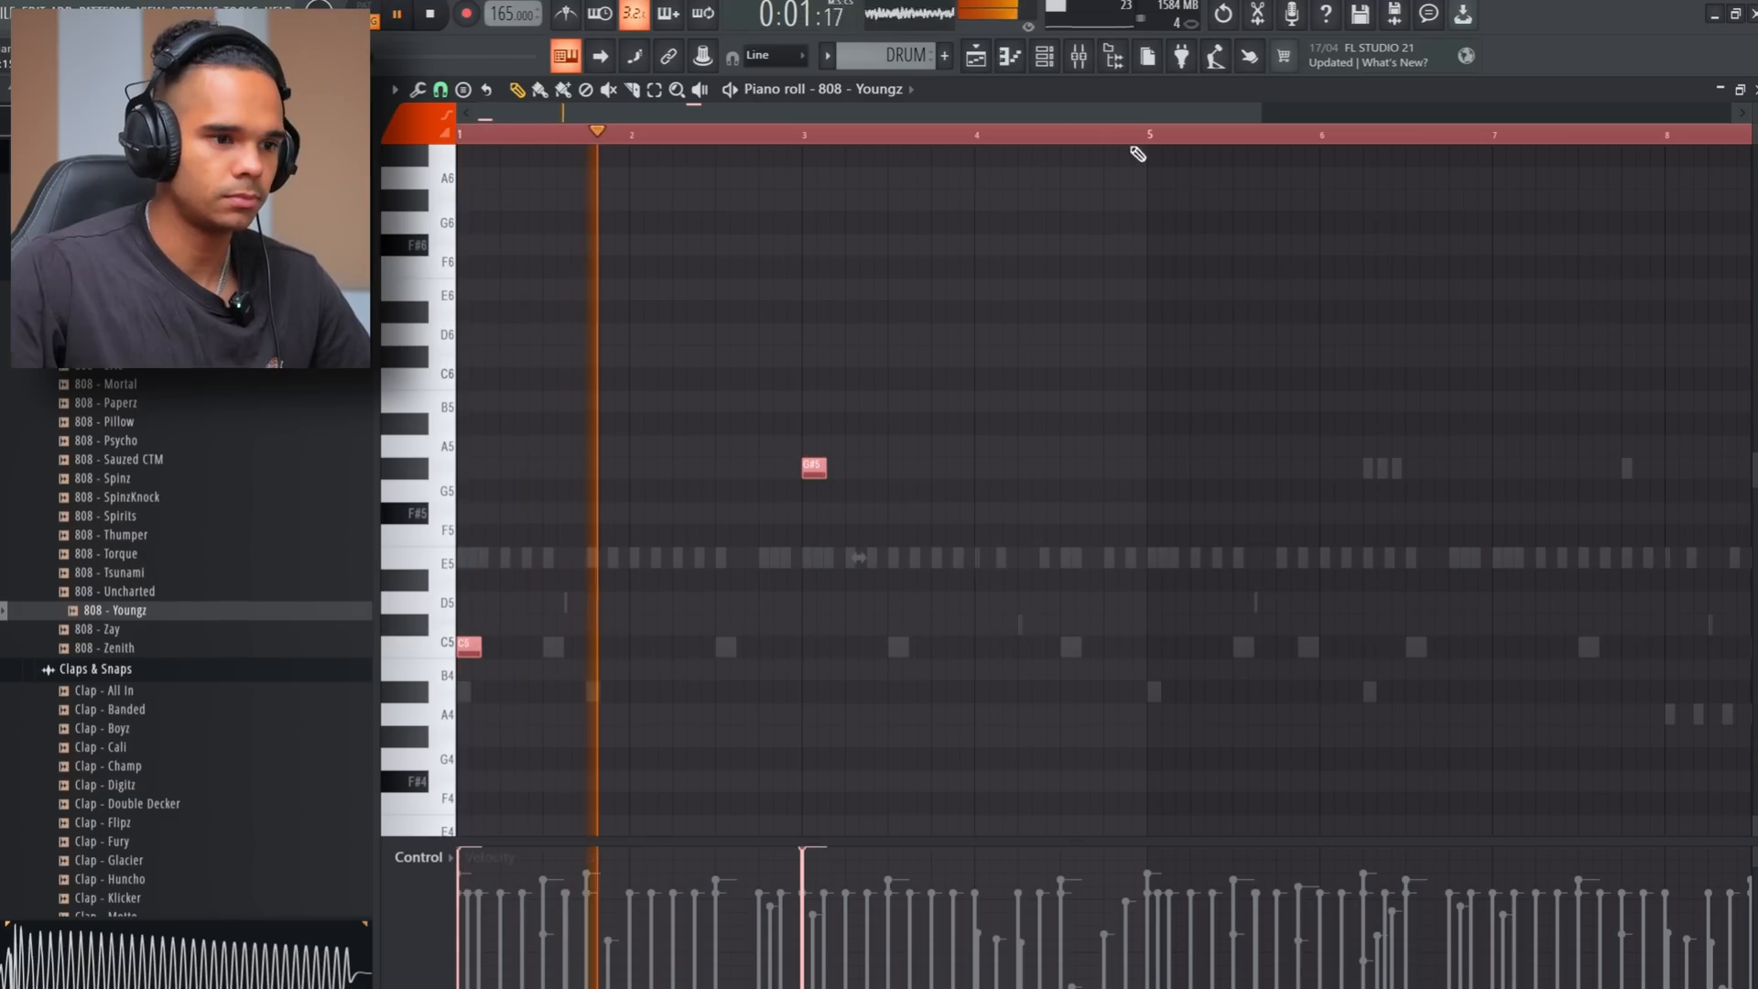
# Duplicate the first four bars of the 808 - Youngz pattern into bars 5 to 8 and play it
pyautogui.moveTo(1138, 147); pyautogui.dragTo(458, 203)
pyautogui.hotkey('ctrl', 'b')
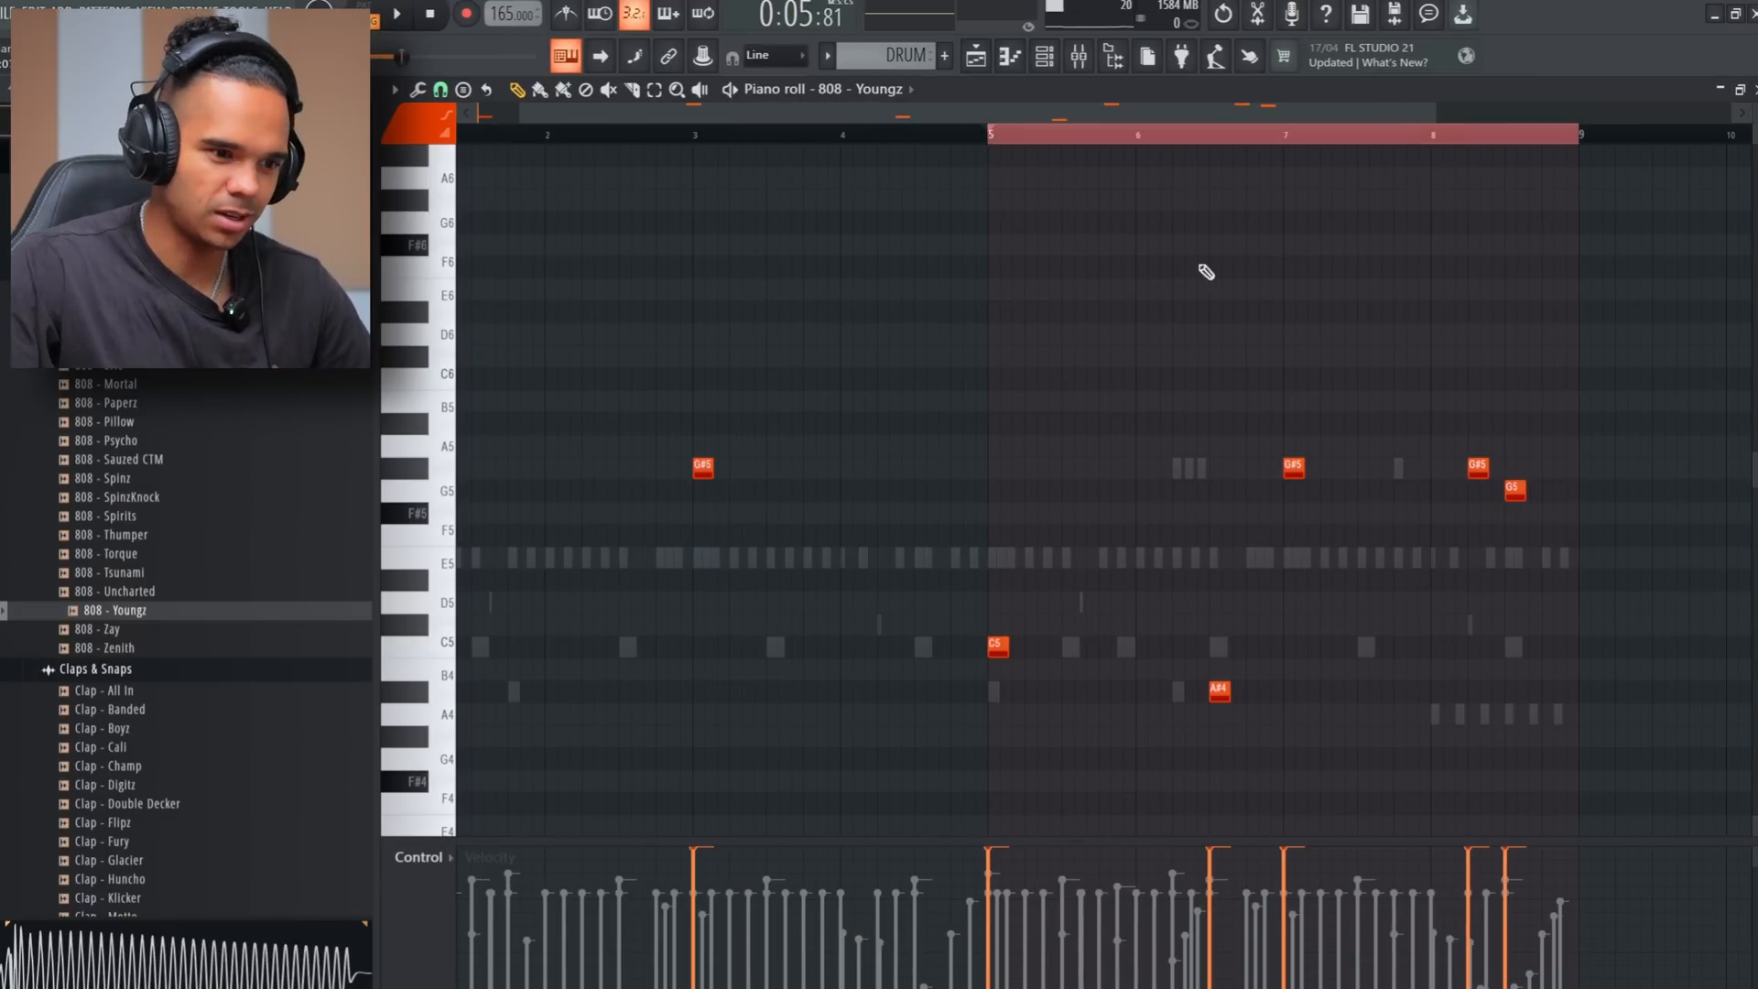
pyautogui.scroll(2, 1520, 494)
pyautogui.press('space')
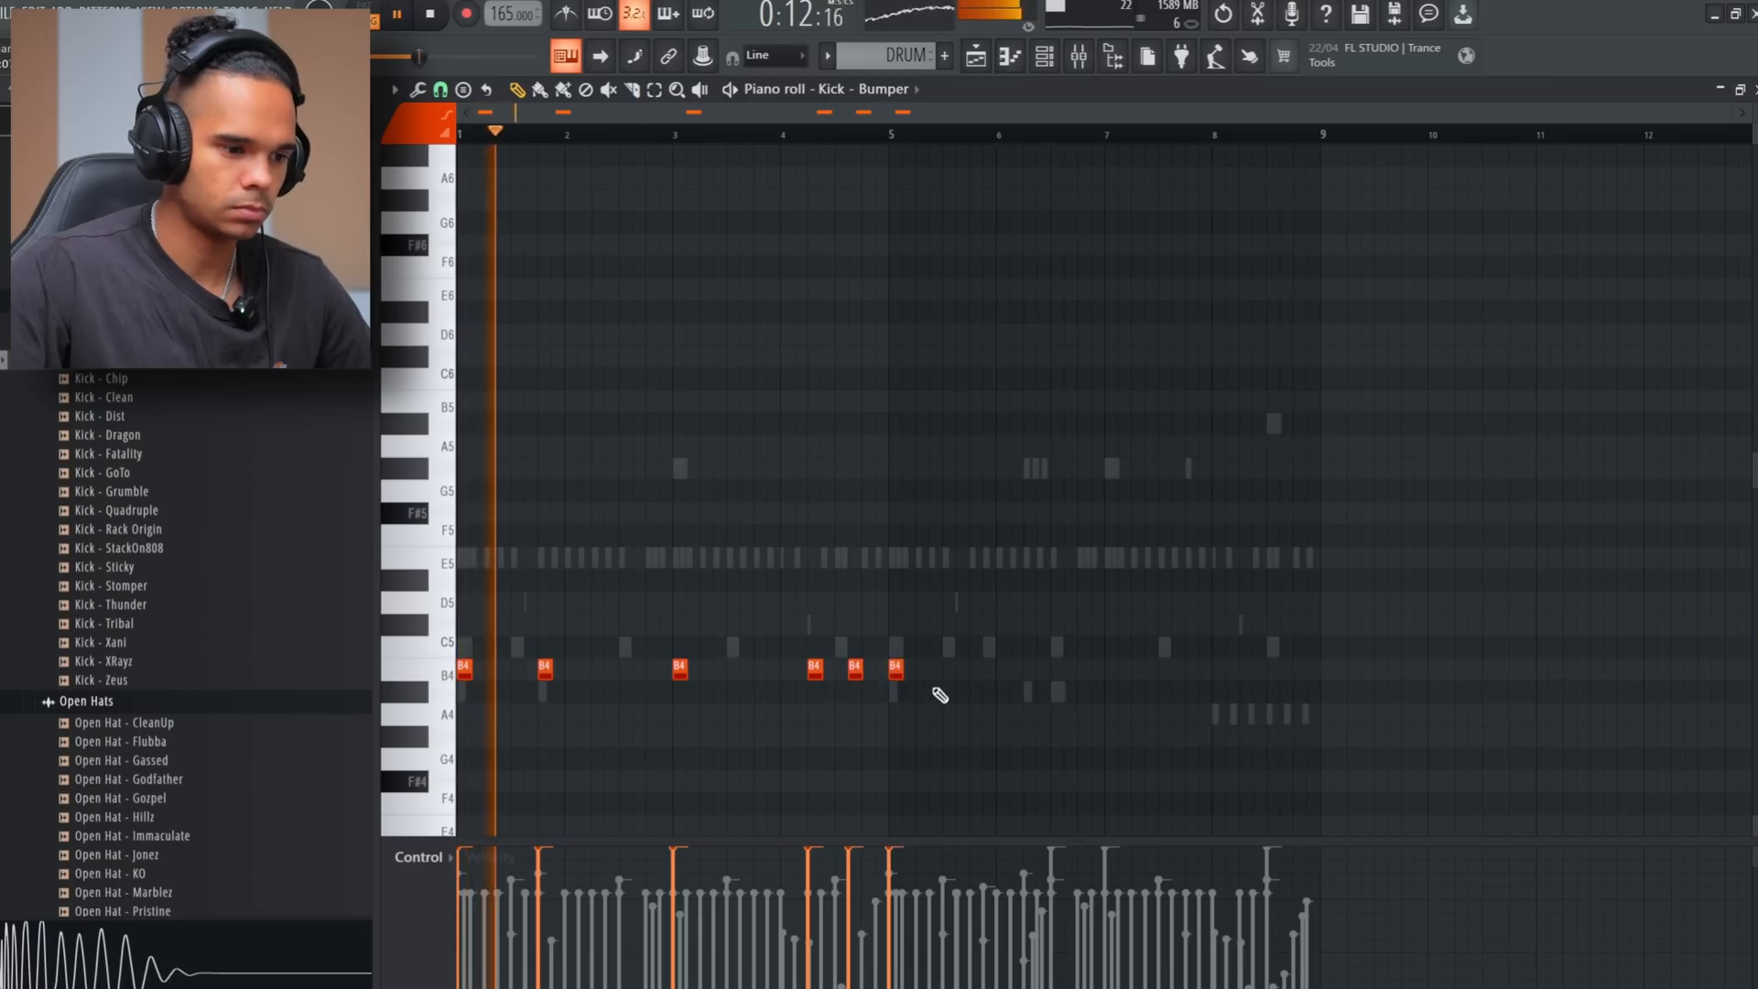
# Add B4 notes to the Kick - Bumper pattern in bars 5, 7 and 8, matching the 808 rhythm
pyautogui.scroll(3, 926, 687)
pyautogui.click(934, 672)
pyautogui.scroll(-1, 1037, 640)
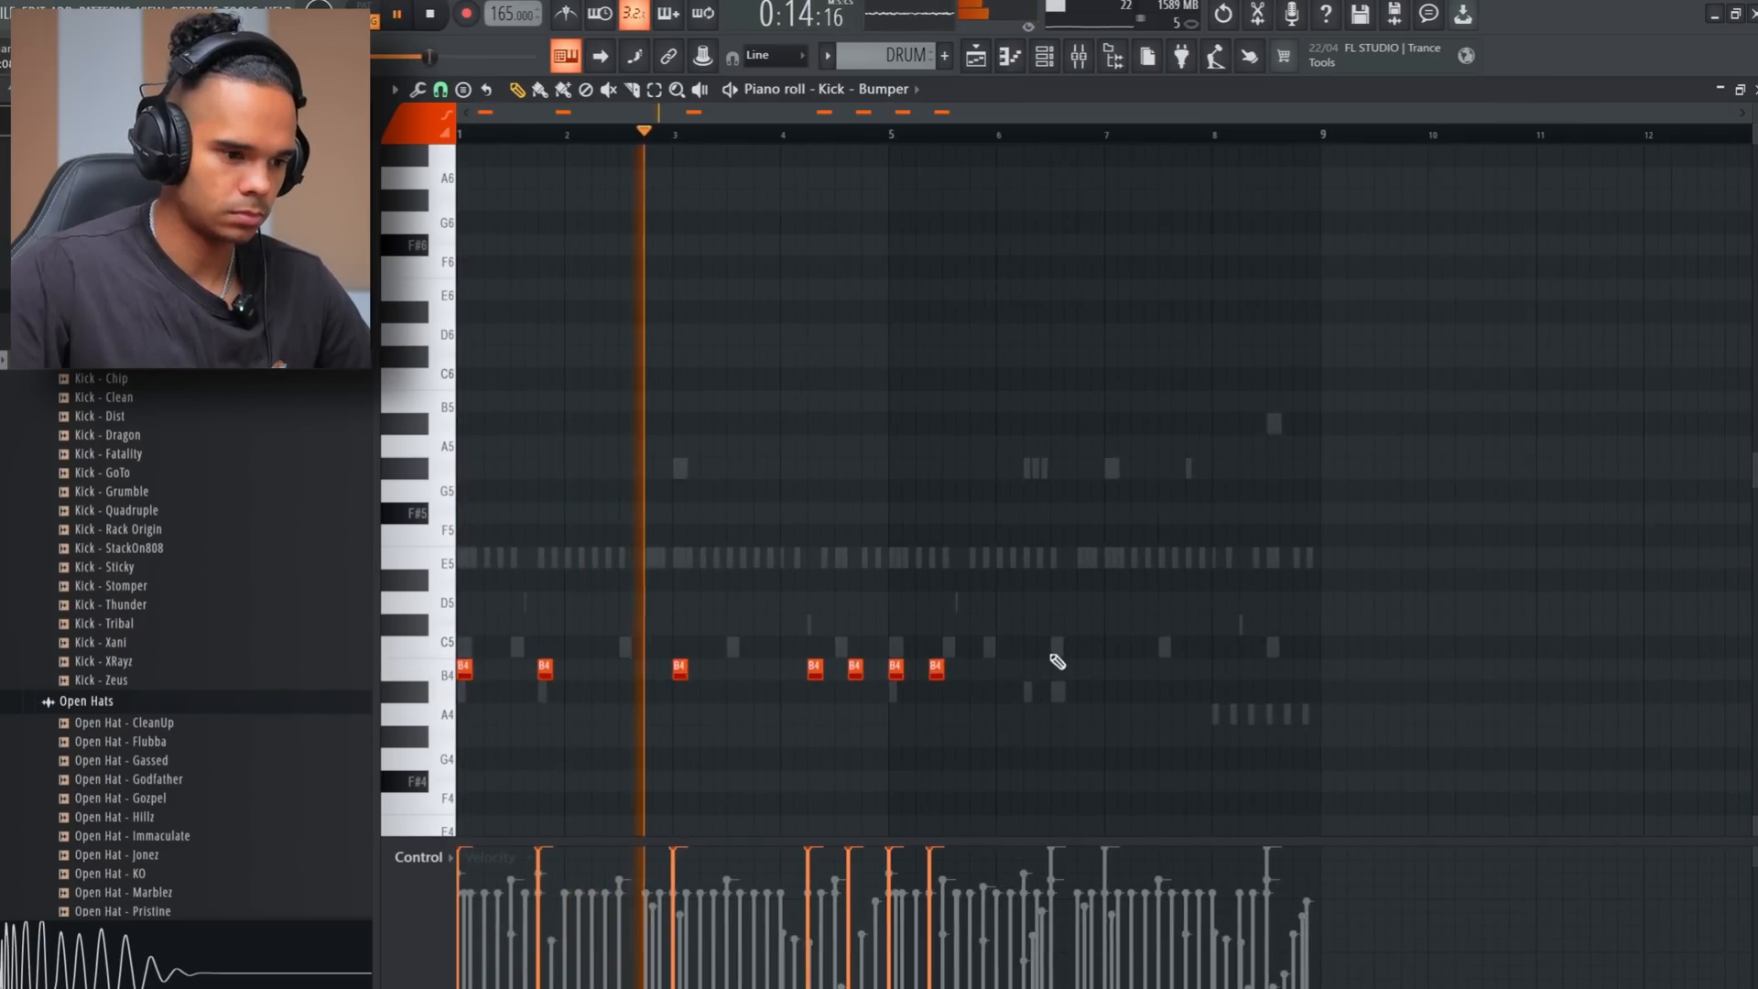
pyautogui.scroll(2, 1071, 661)
pyautogui.click(1140, 669)
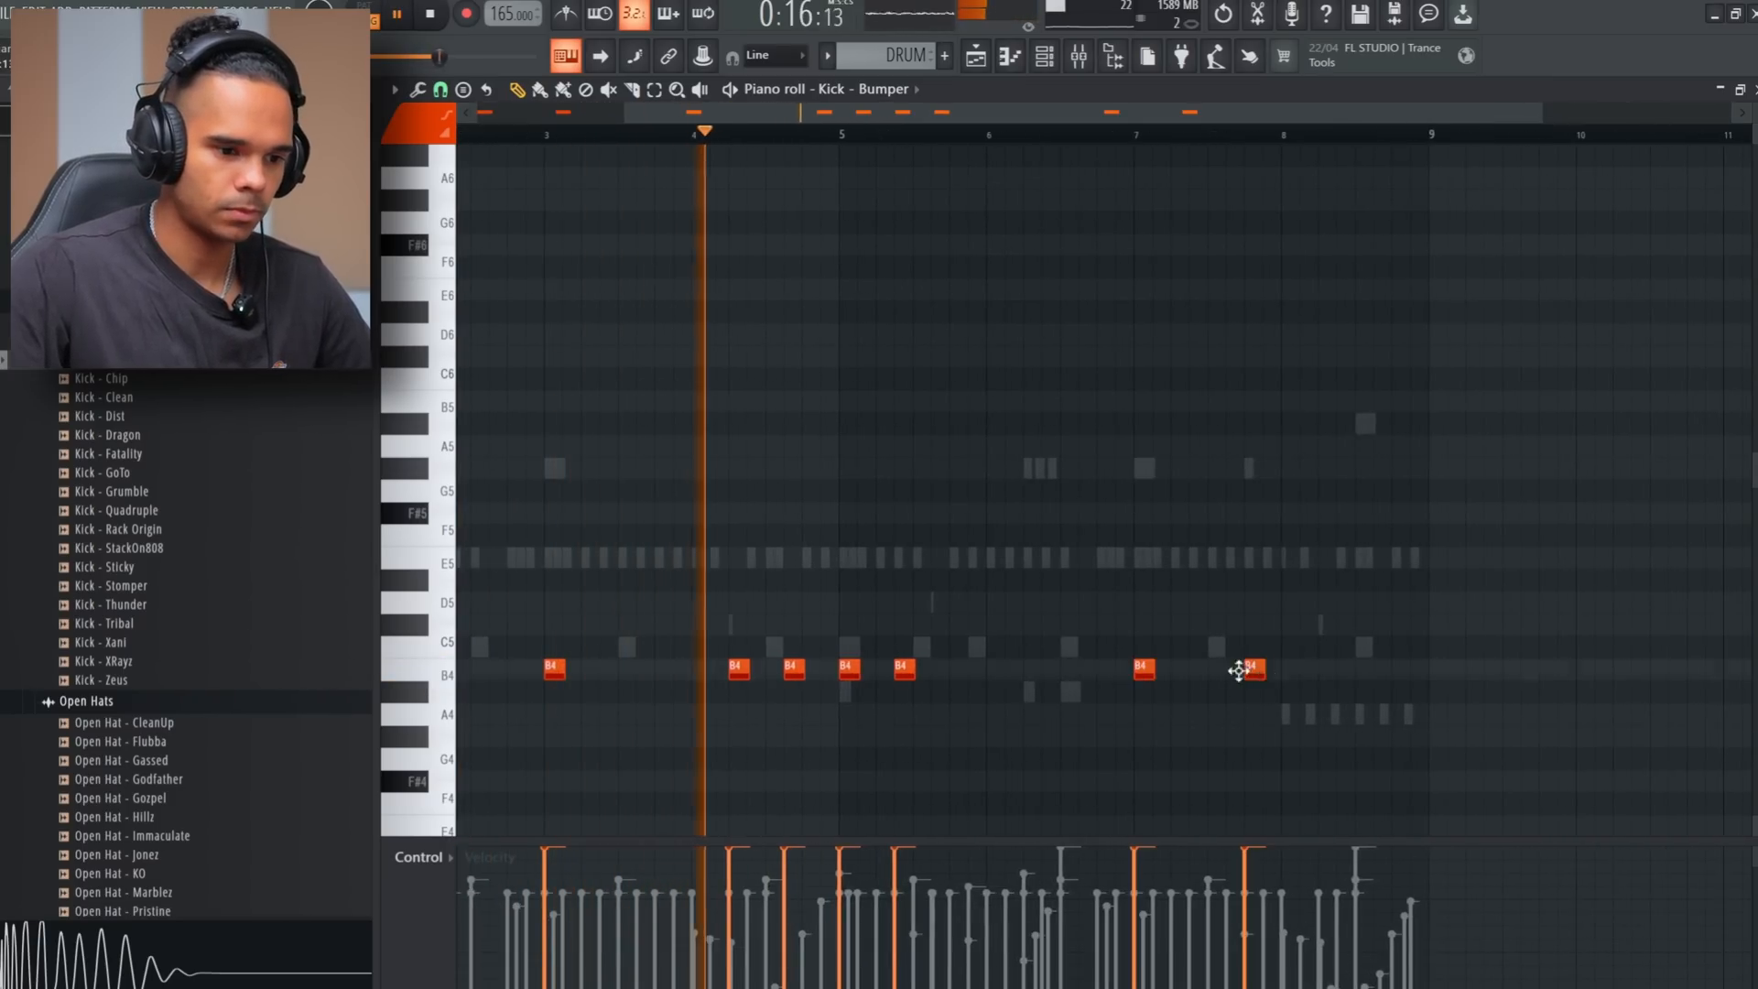
pyautogui.click(1382, 671)
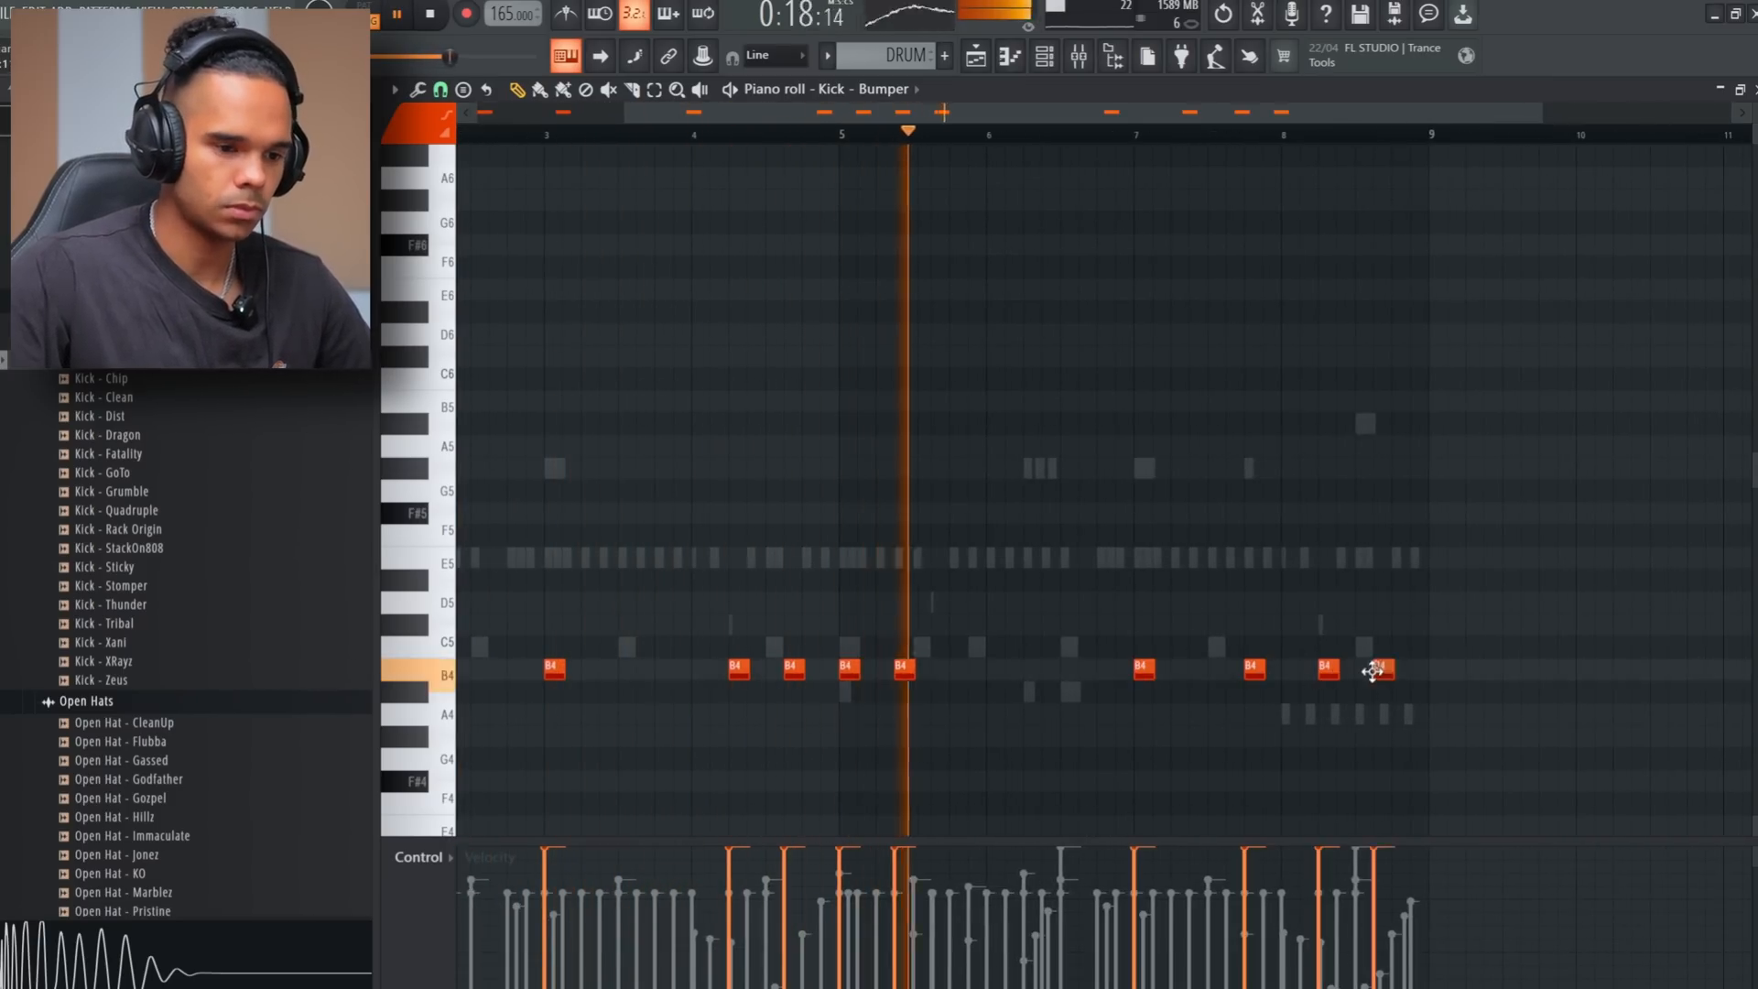
pyautogui.scroll(-1, 1259, 702)
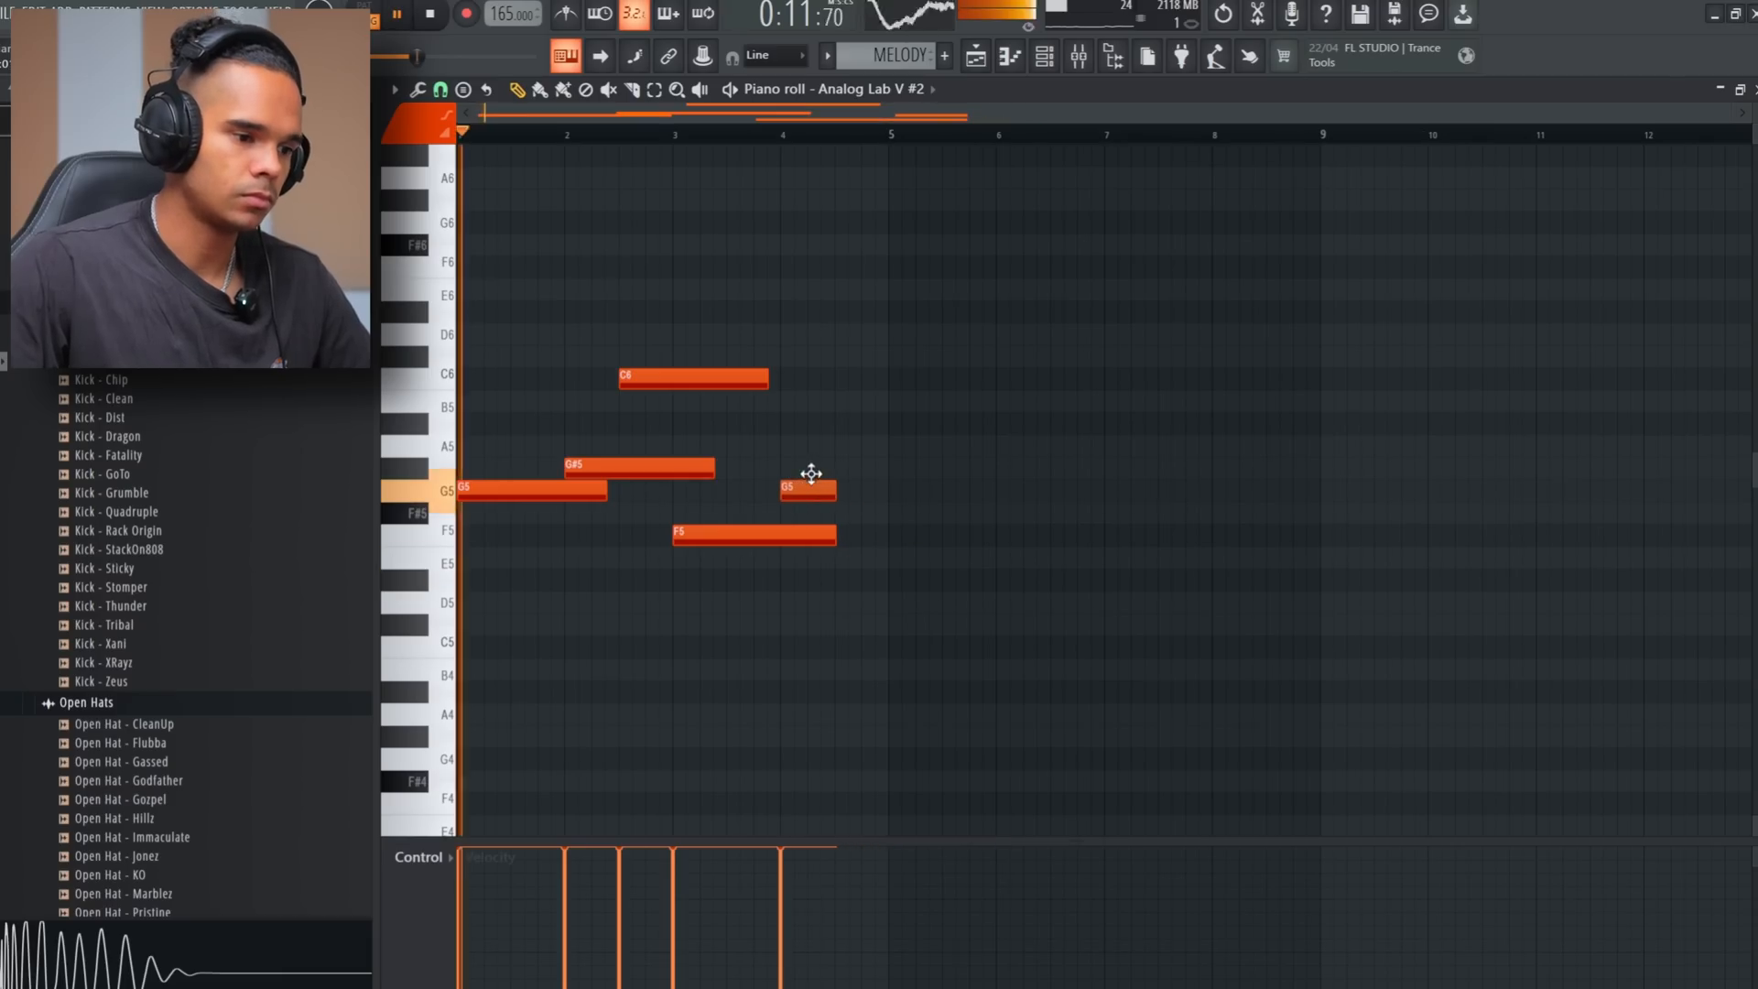
# End bar 4 of the Analog Lab V #2 melody with a half-bar D5 note and remove the short G5 note
pyautogui.click(837, 603)
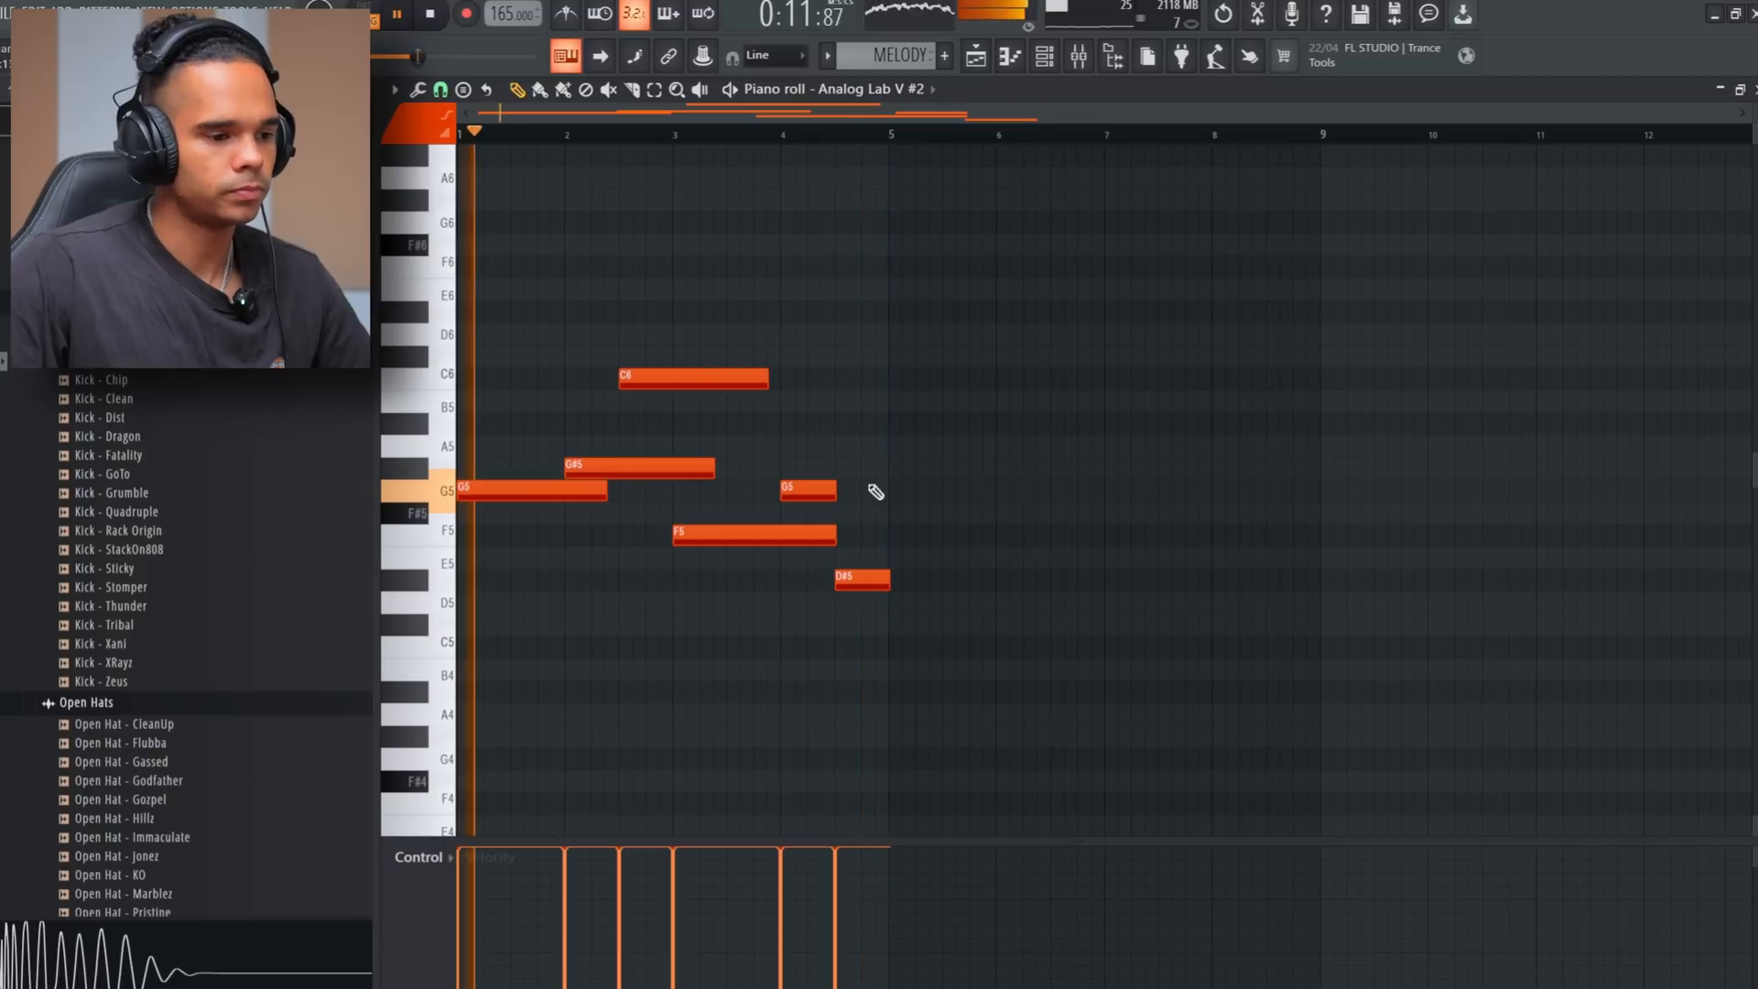
pyautogui.rightClick(861, 578)
pyautogui.moveTo(849, 588); pyautogui.dragTo(857, 604)
# Duplicate the four-bar Analog Lab V #2 melody into bars 5 to 8
pyautogui.moveTo(890, 136); pyautogui.dragTo(385, 494)
pyautogui.hotkey('ctrl', 'b')
pyautogui.keyDown('ctrl'); pyautogui.click(1227, 681); pyautogui.keyUp('ctrl')
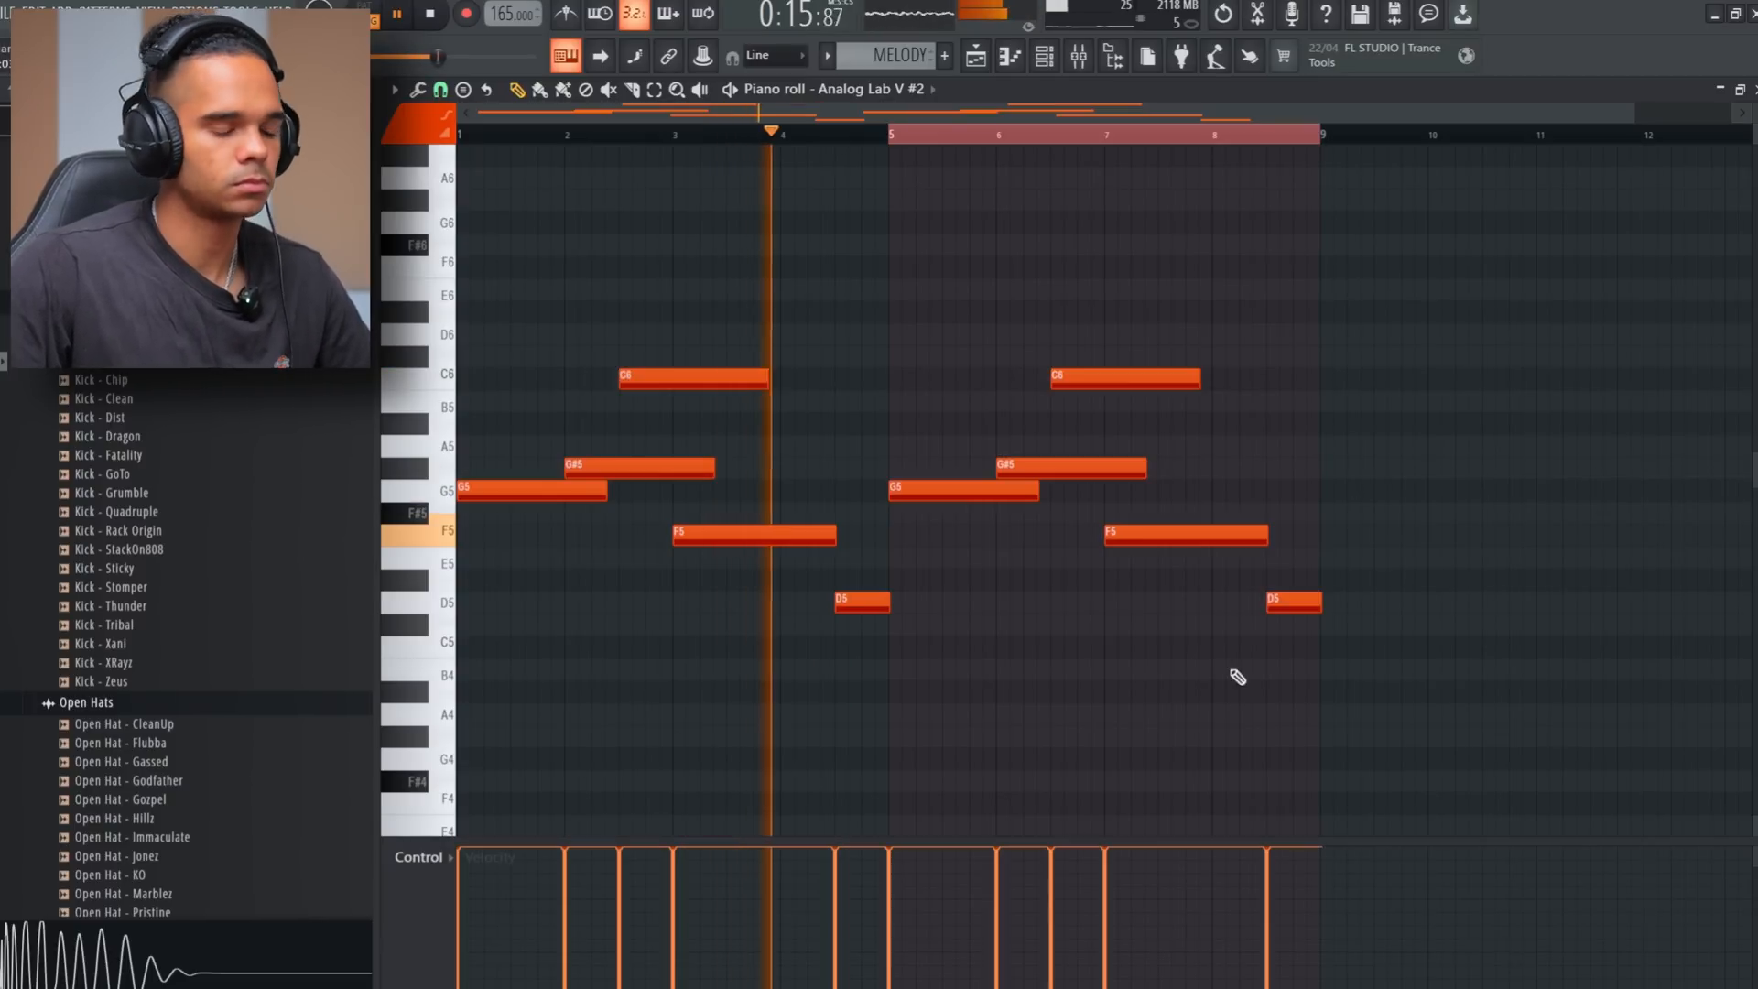